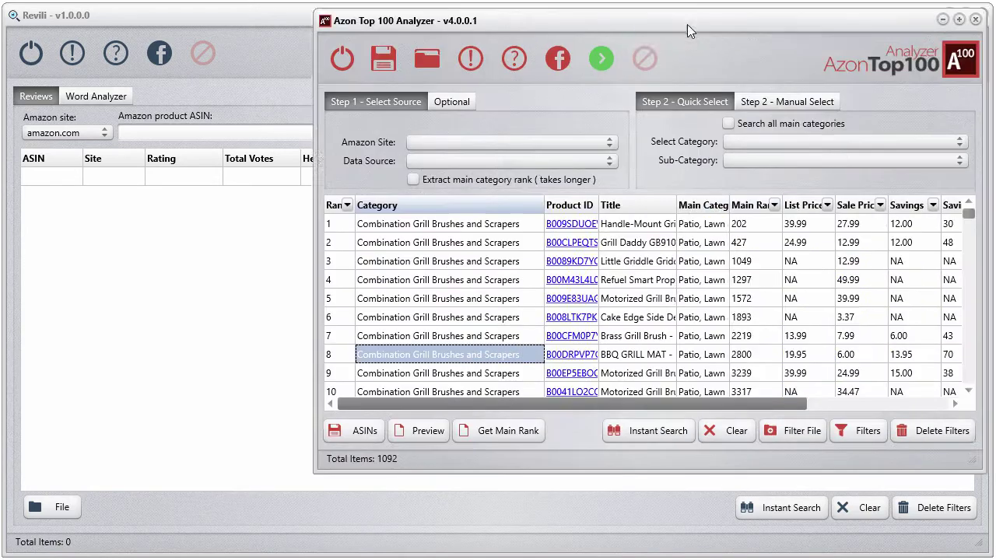
- Move the Azon Top 100 Analyzer window to the left edge of the screen
left_click_drag(687, 24, 436, 14)
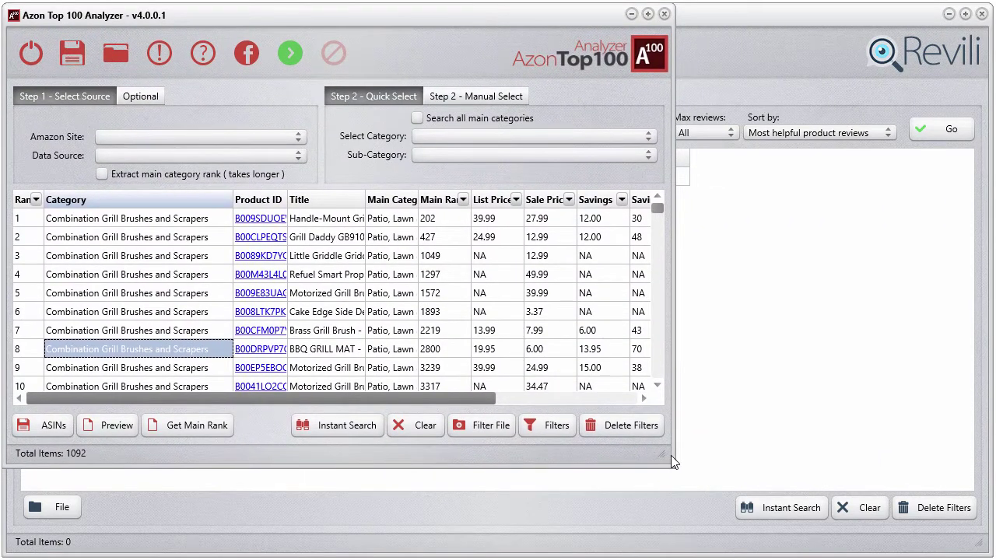
- Enlarge the Analyzer window to fill the screen and widen the Product ID column to show full IDs
left_click_drag(671, 463, 989, 556)
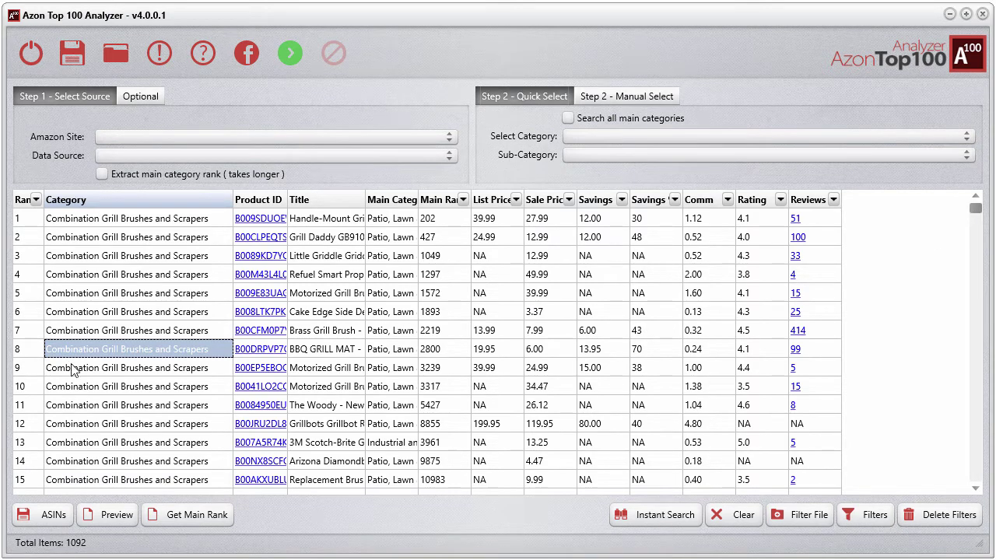
left_click(134, 276)
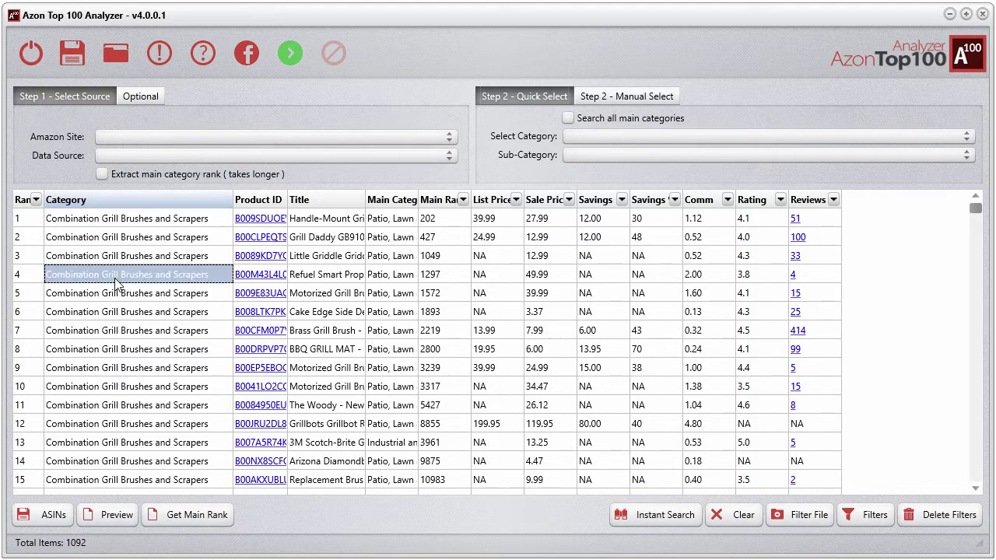
left_click(653, 95)
left_click(542, 95)
left_click_drag(289, 204, 320, 200)
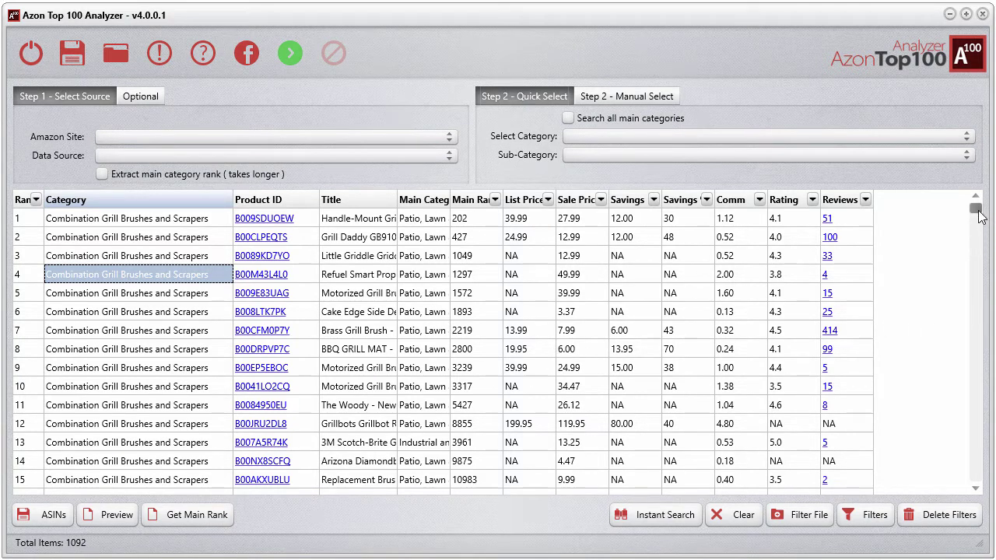
left_click(118, 314)
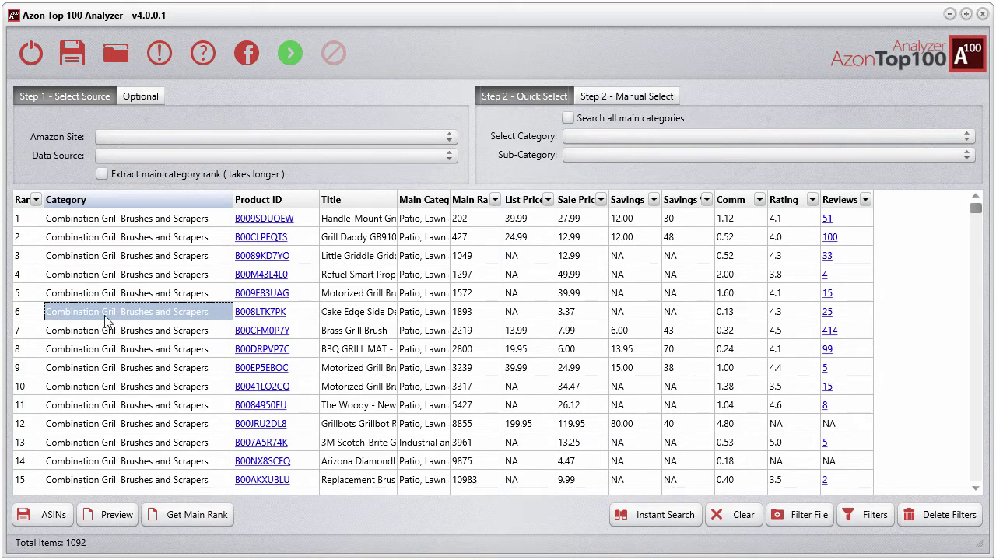
scroll(158, 427, "down", 4)
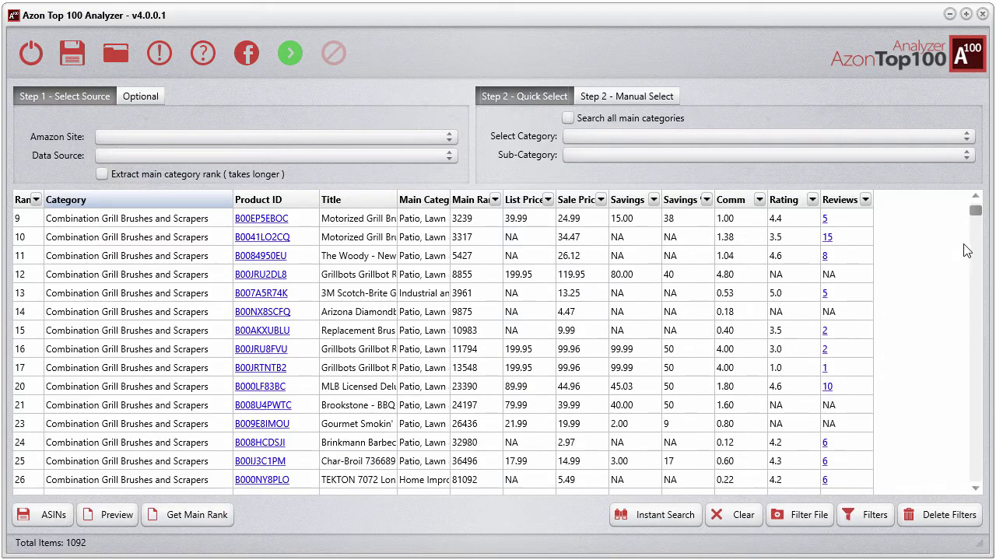
mouse_move(978, 211)
left_mouse_down()
mouse_move(976, 412)
mouse_move(965, 424)
mouse_move(975, 389)
mouse_move(975, 212)
left_mouse_up()
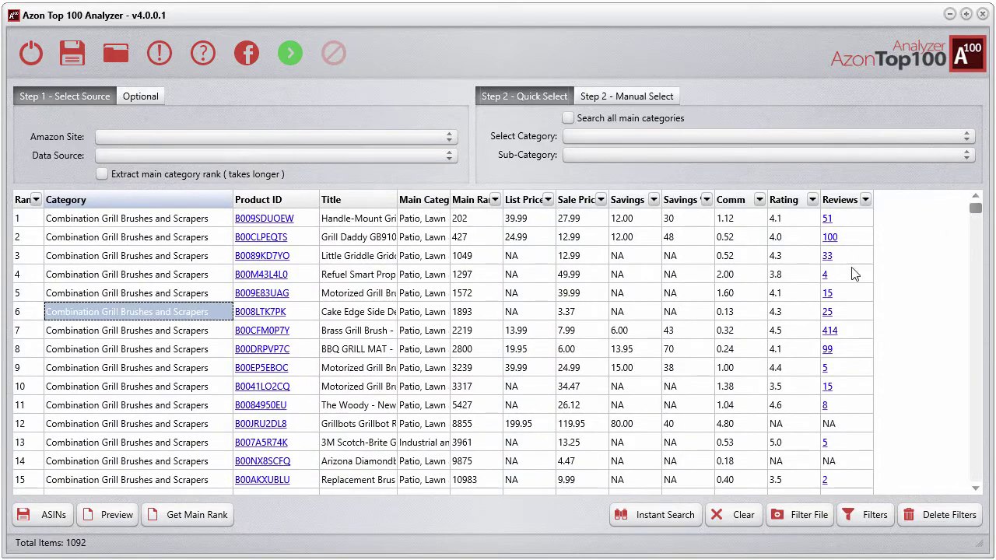
- Widen the Main Rank column and sort the table by Main Rank, highest first
left_click_drag(504, 200, 525, 200)
left_click(484, 200)
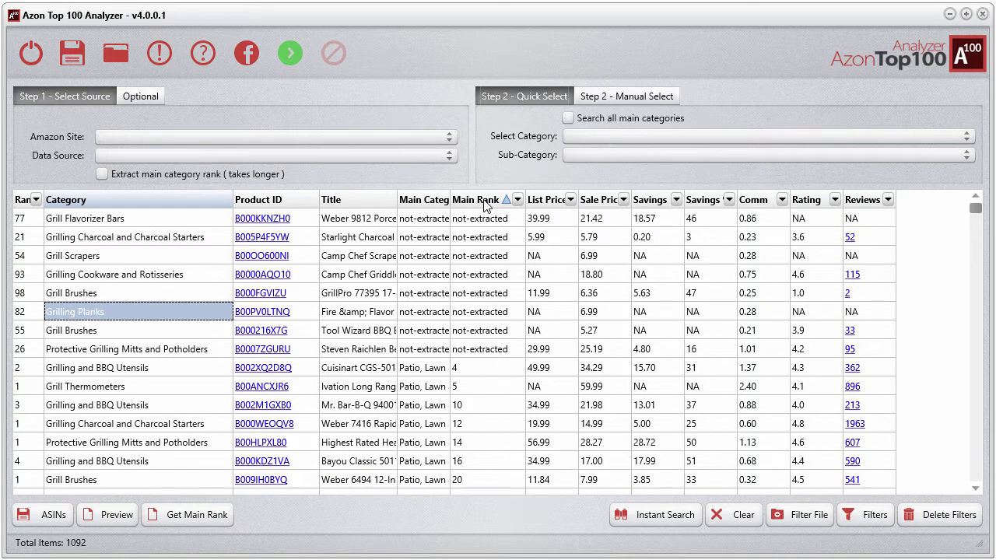
left_click(484, 201)
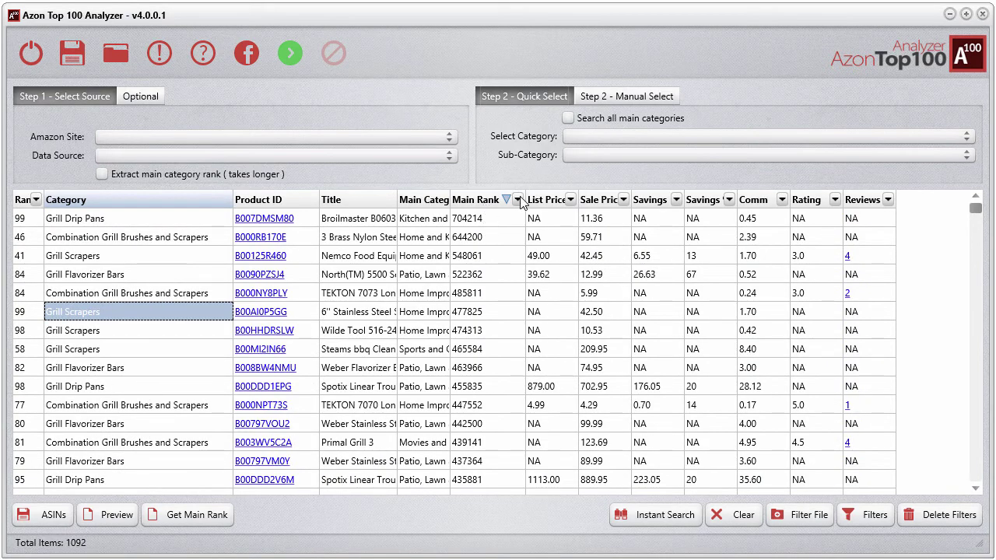
- Add a table filter for Main Rank greater than 1000
left_click(862, 517)
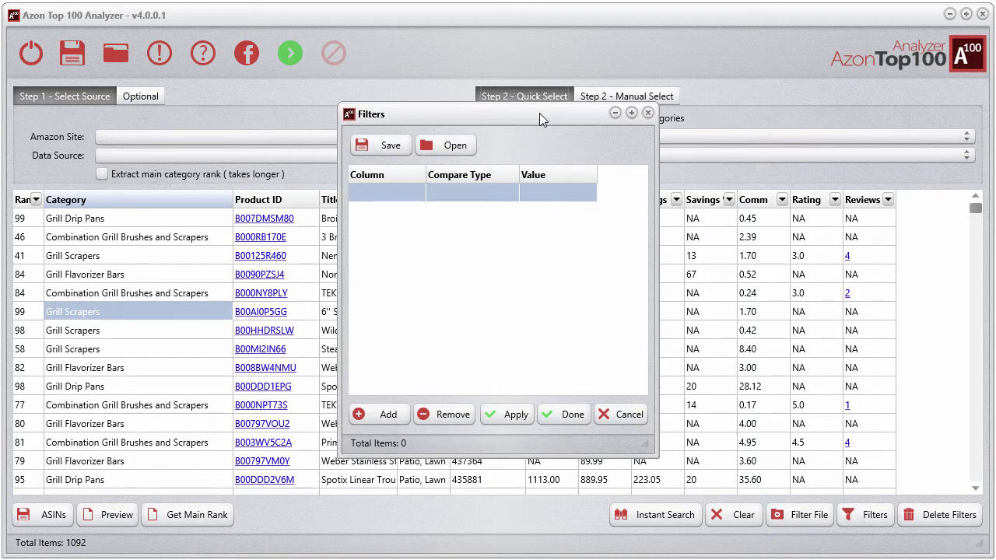
left_click(387, 200)
left_click(387, 201)
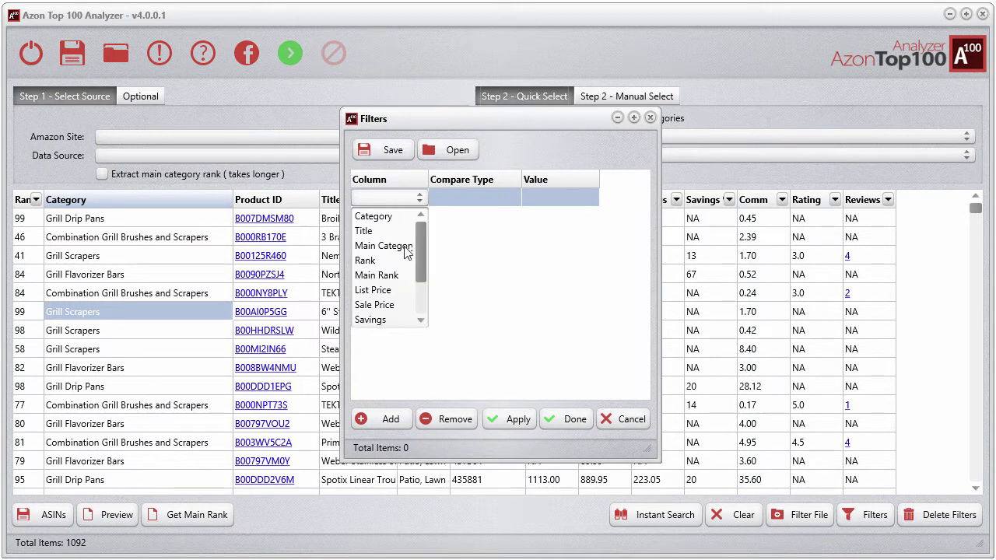
left_click(386, 246)
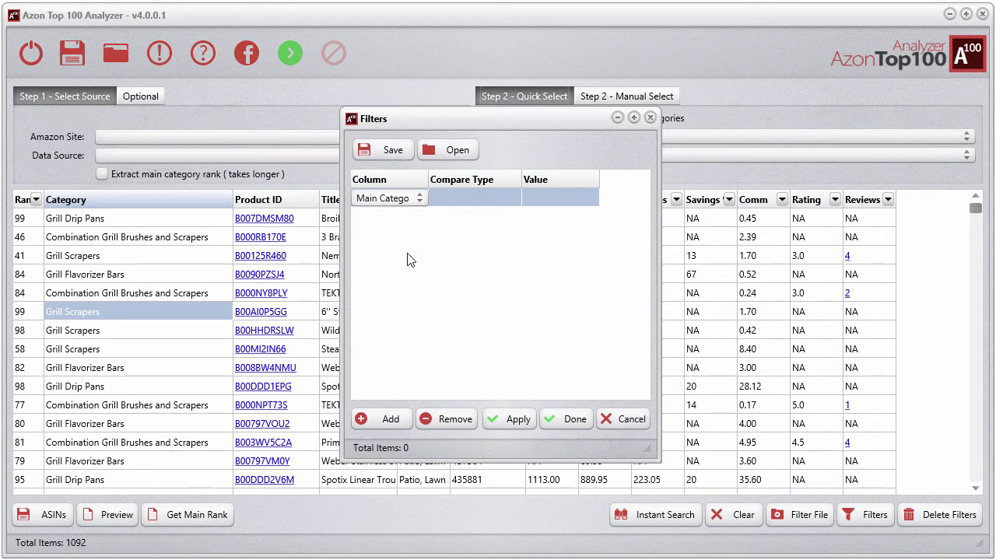
left_click(486, 199)
left_click(487, 198)
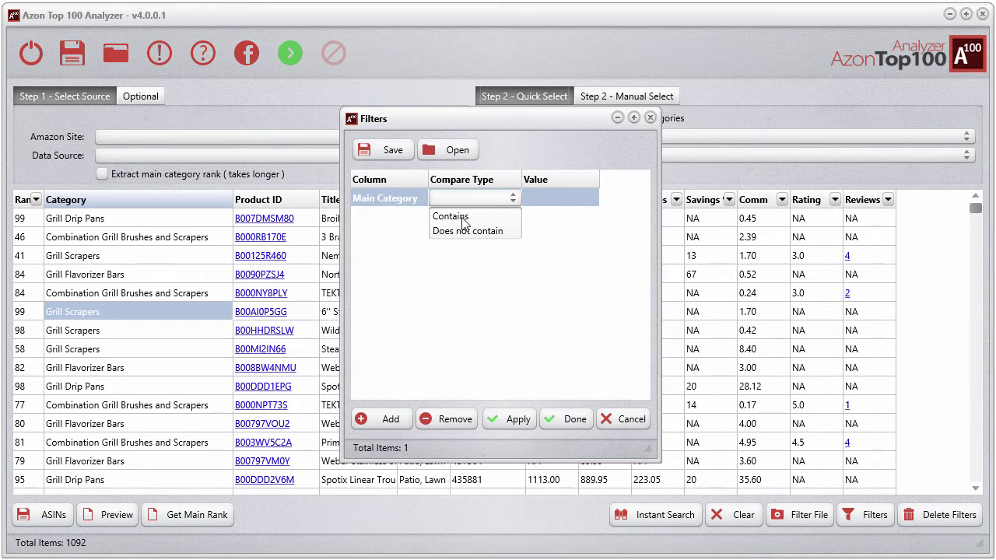
left_click(397, 201)
left_click(411, 201)
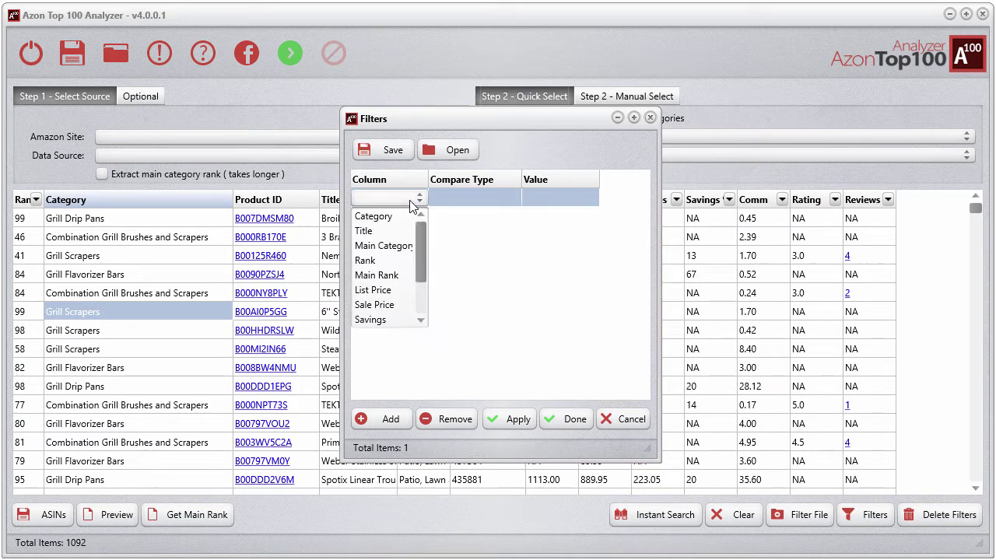
left_click(405, 274)
left_click(478, 200)
left_click(478, 199)
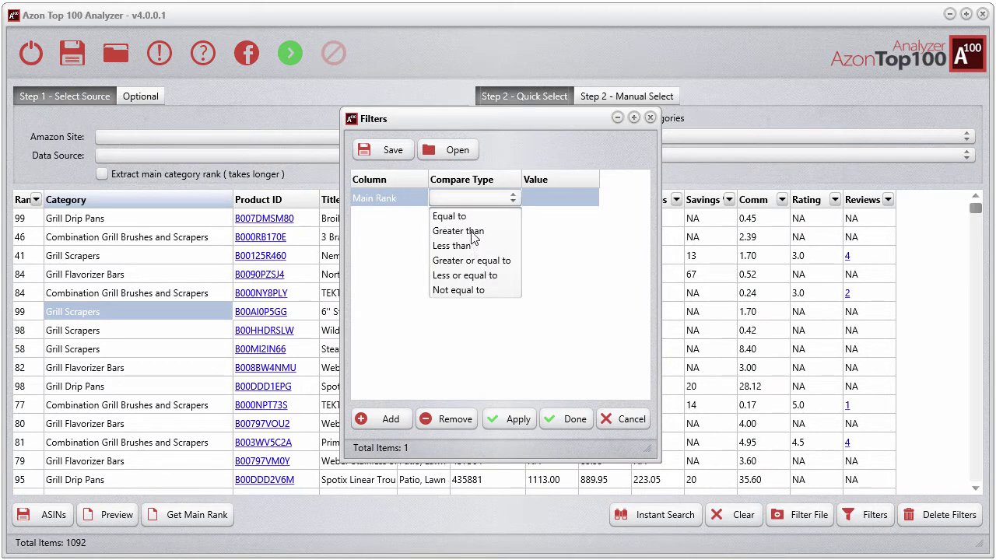
left_click(478, 232)
left_click(563, 198)
left_click(563, 197)
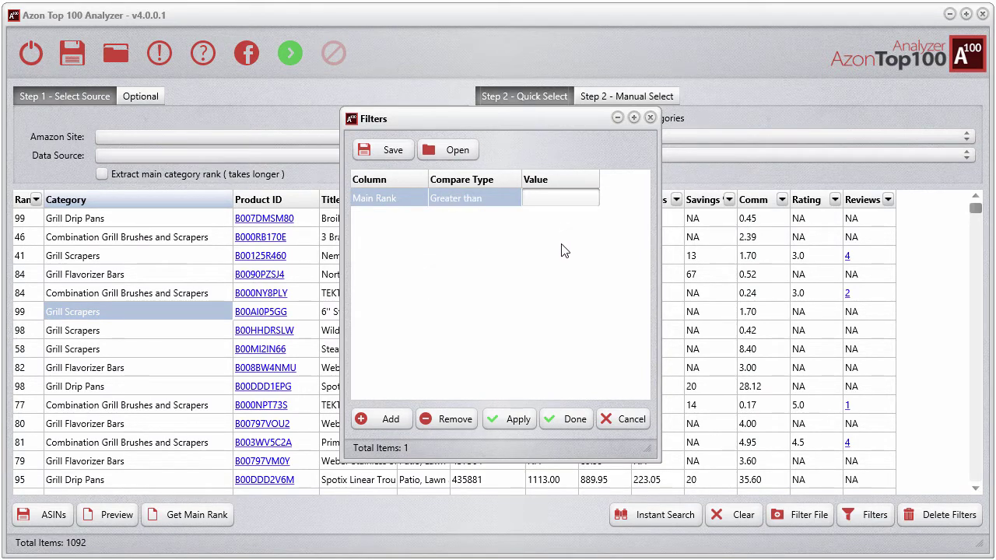
type("1000")
left_click_drag(535, 121, 815, 108)
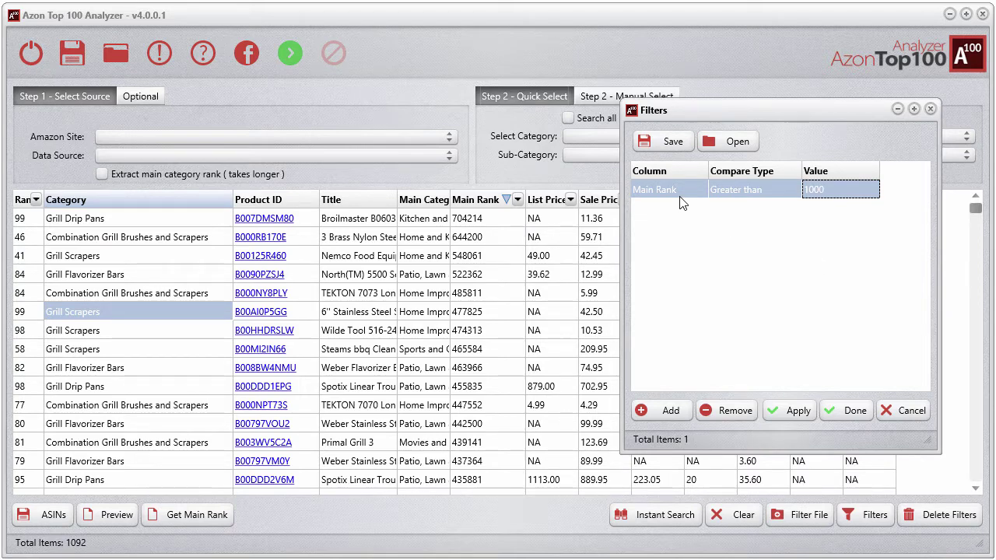
- Add a second filter row for Main Rank less than 4000
left_click(655, 413)
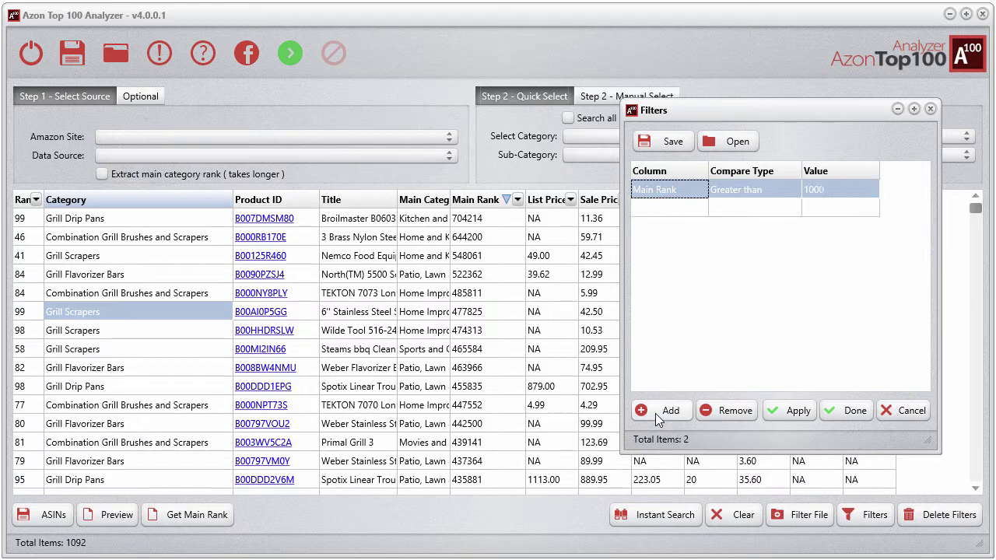
left_click(674, 210)
left_click(674, 211)
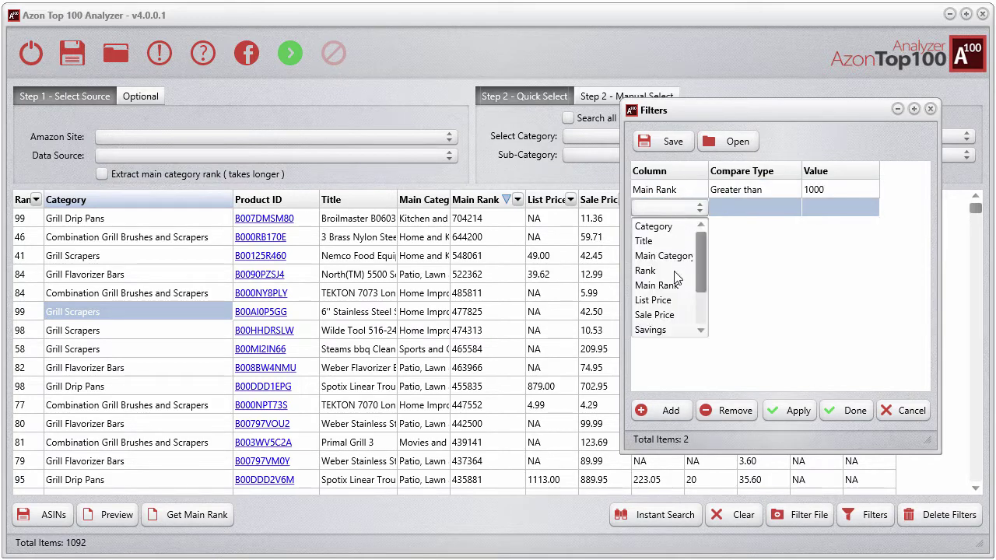
left_click(677, 286)
left_click(757, 210)
left_click(758, 210)
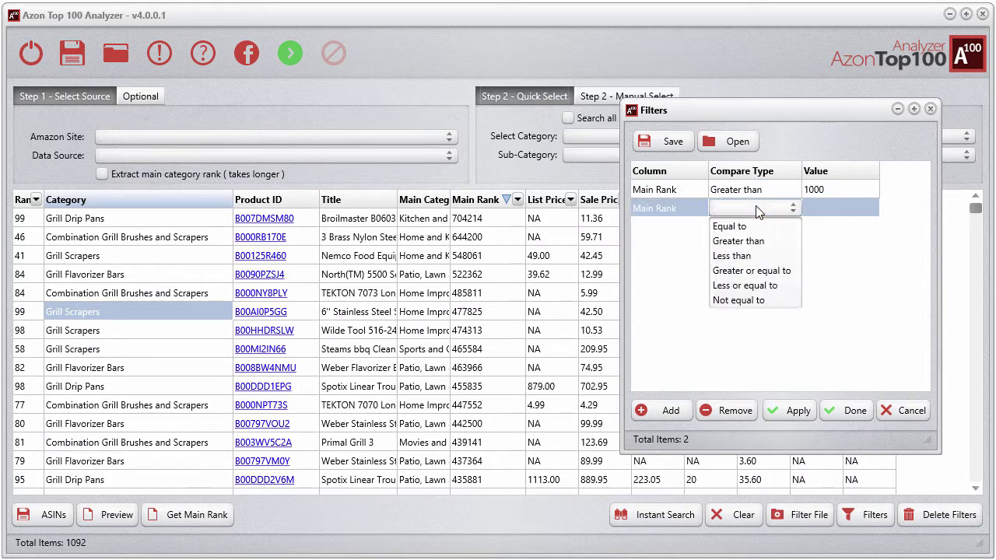
left_click(750, 259)
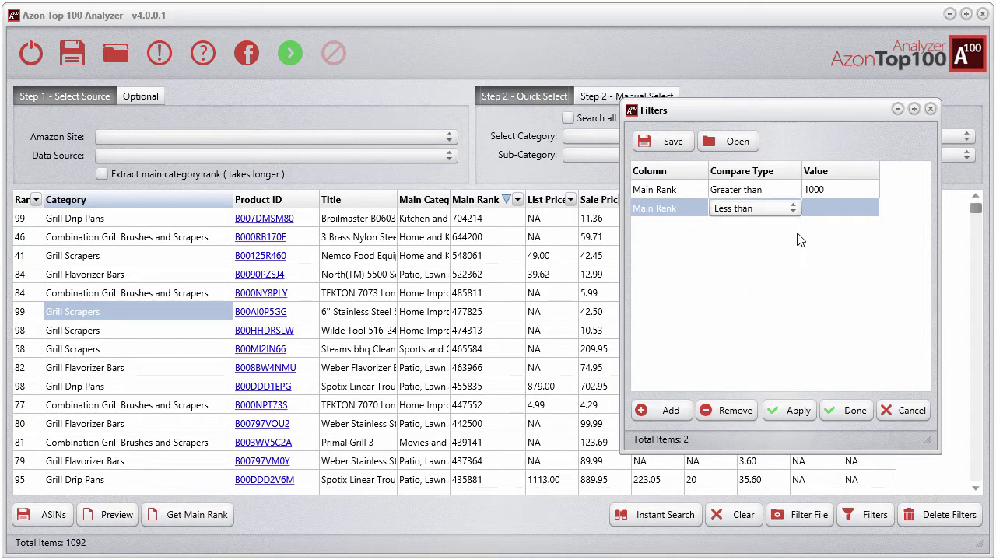
left_click(817, 212)
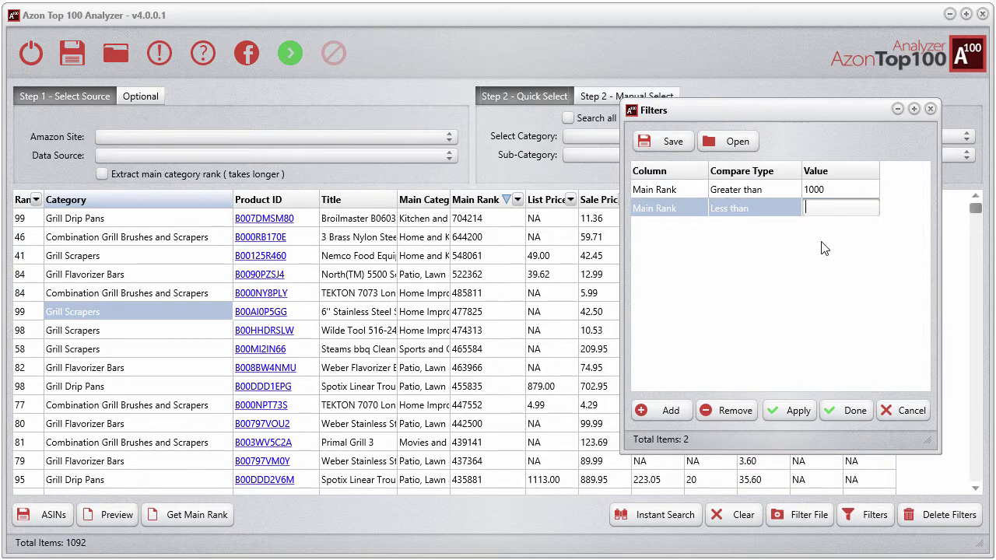
type("4000")
left_click(825, 247)
- Apply the two Main Rank filters, leaving 162 products in the table
left_click_drag(822, 106, 358, 90)
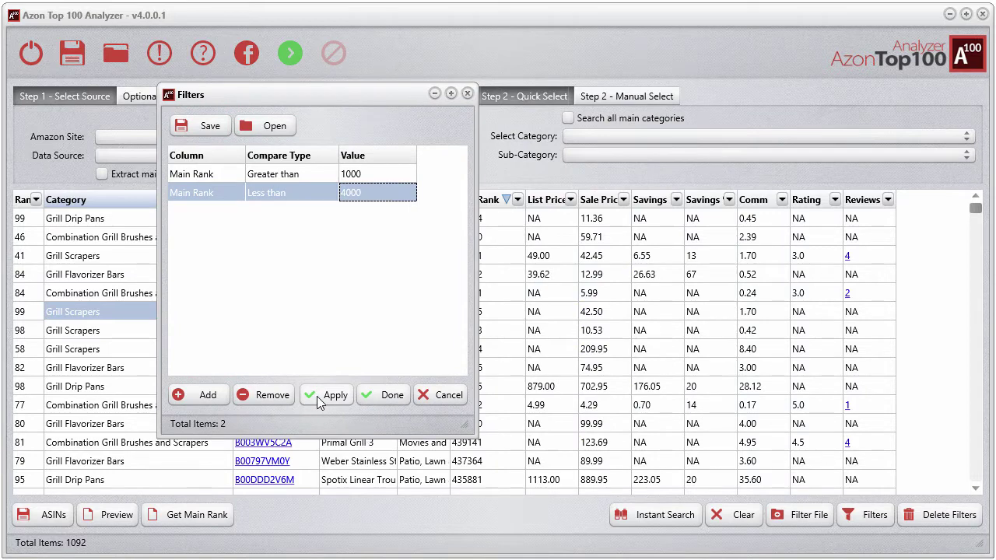
left_click_drag(357, 97, 995, 80)
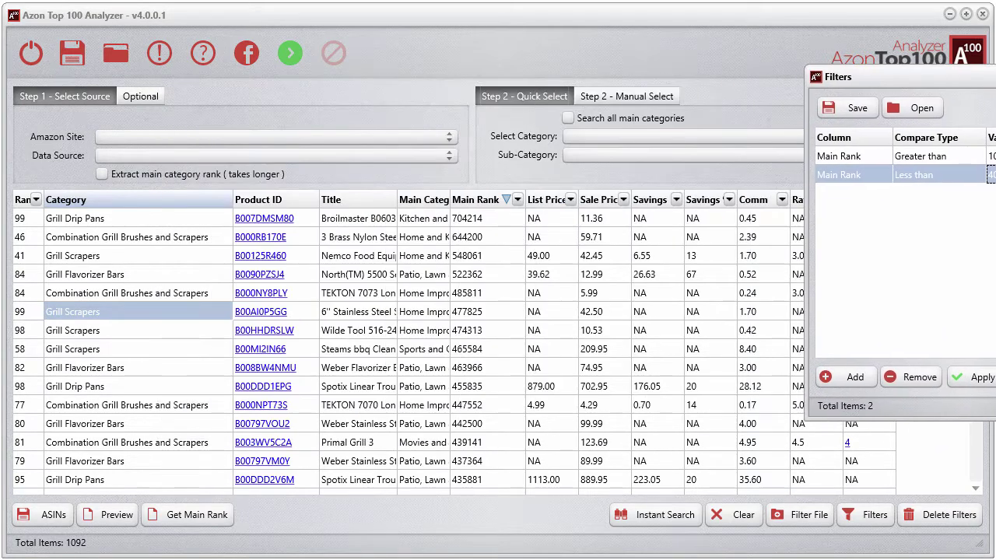
left_click(981, 377)
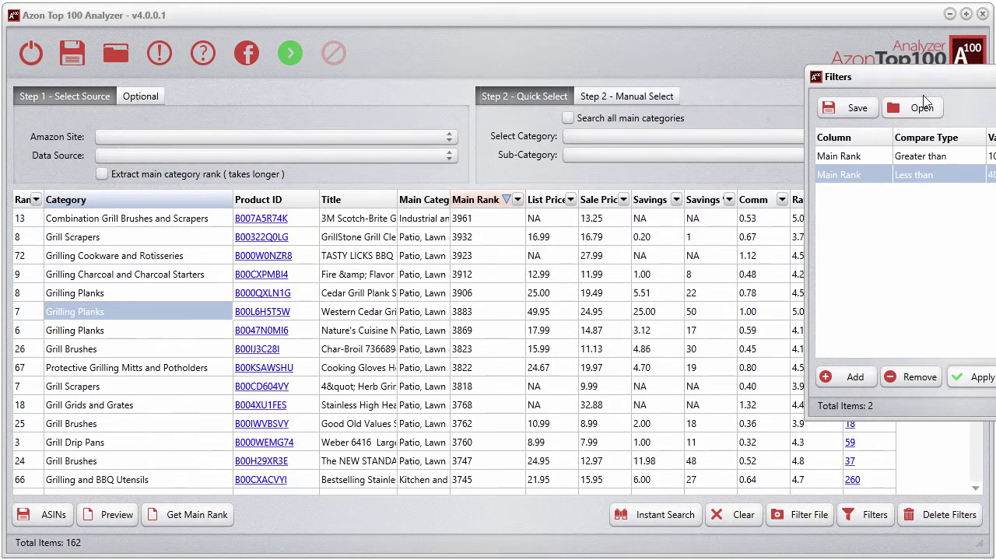
- Sort the filtered products by Reviews, dismissing the out-of-range error, and check the Main Rank value 2090
left_click(995, 77)
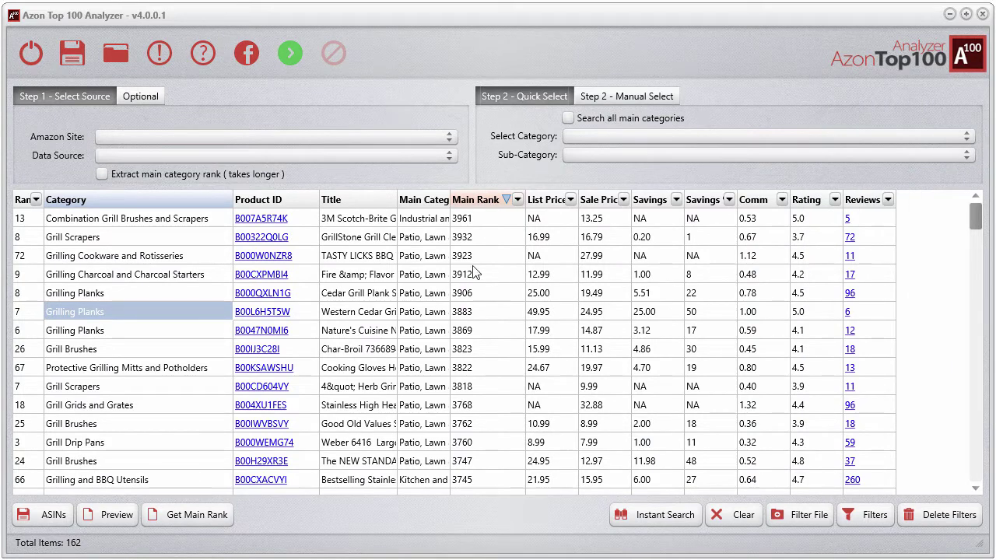
left_click(862, 201)
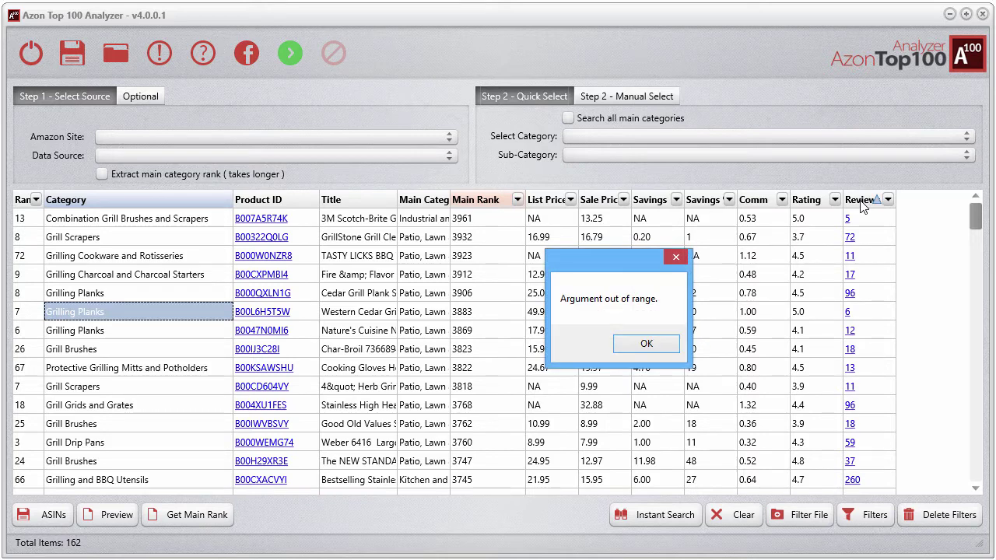
key("Return")
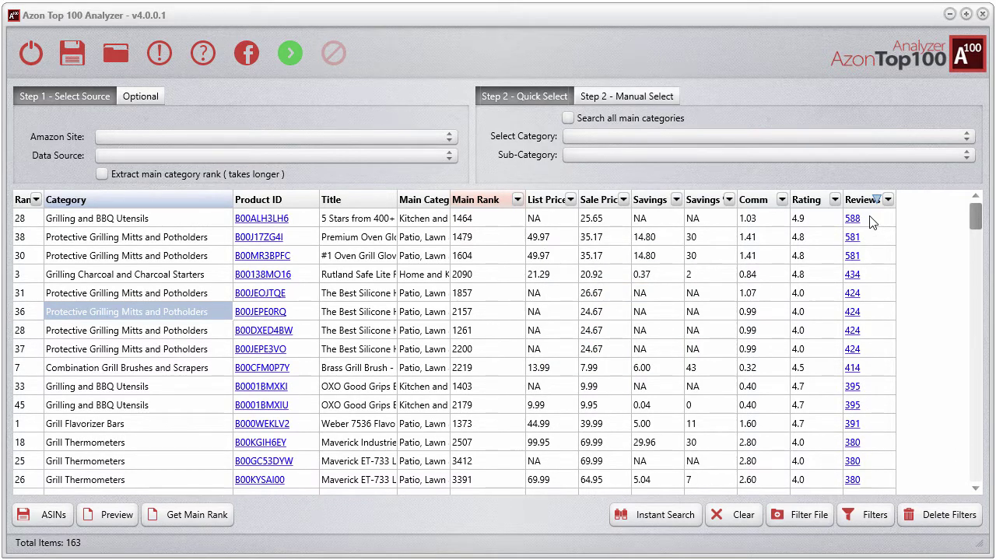
left_click(489, 222)
left_click(477, 273)
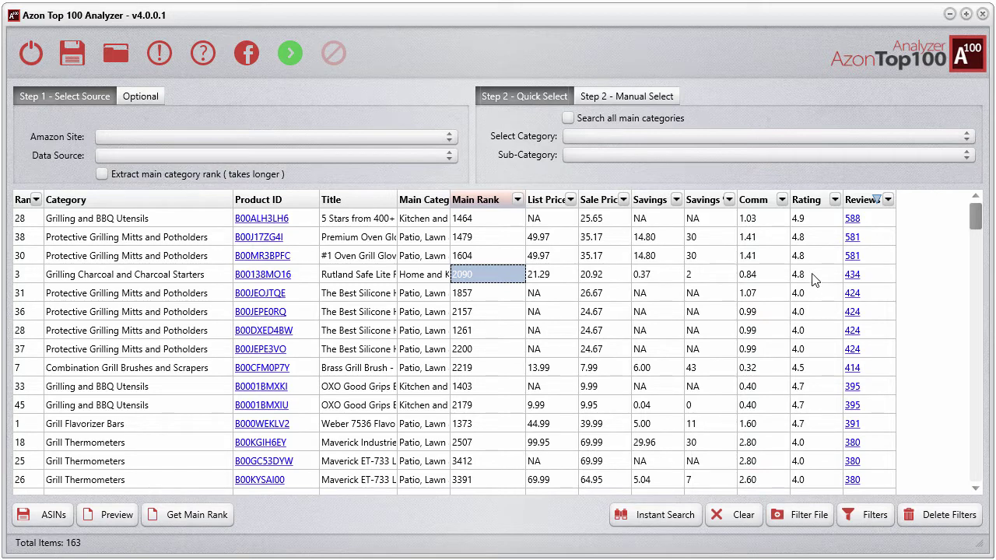
- Sort products by Rating ascending and inspect the lowest ratings: 2.9, 3.0, 3.2
left_click(808, 200)
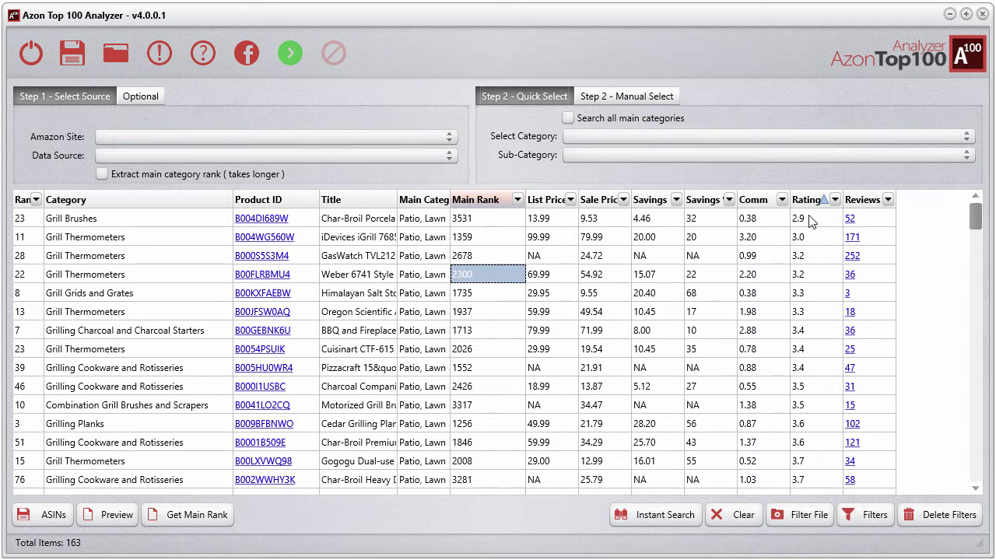
left_click(806, 220)
left_click(811, 239)
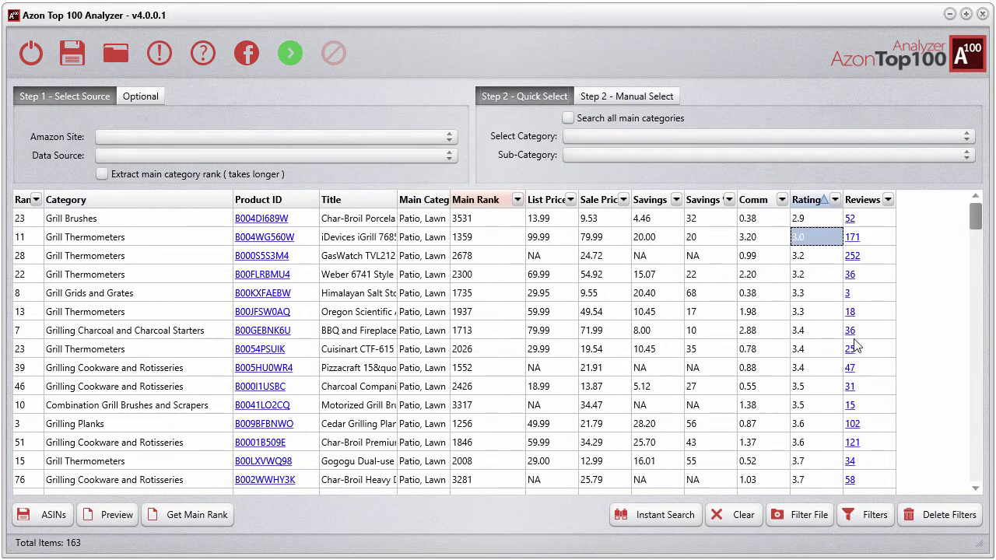
left_click(817, 260)
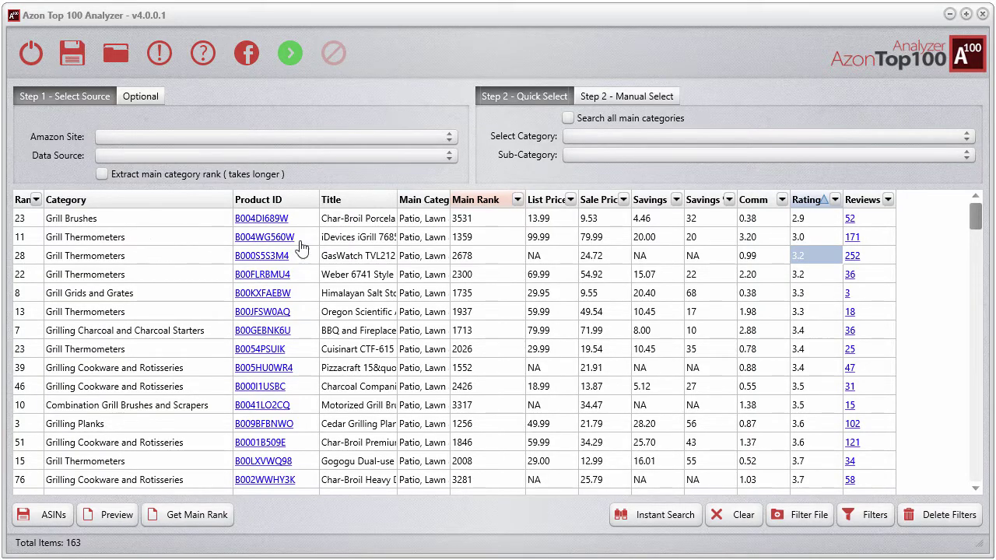
- Copy the GasWatch product's ASIN B000S5S3M4 and minimize the Analyzer to bring Revili forward
left_click(310, 264)
right_click(312, 263)
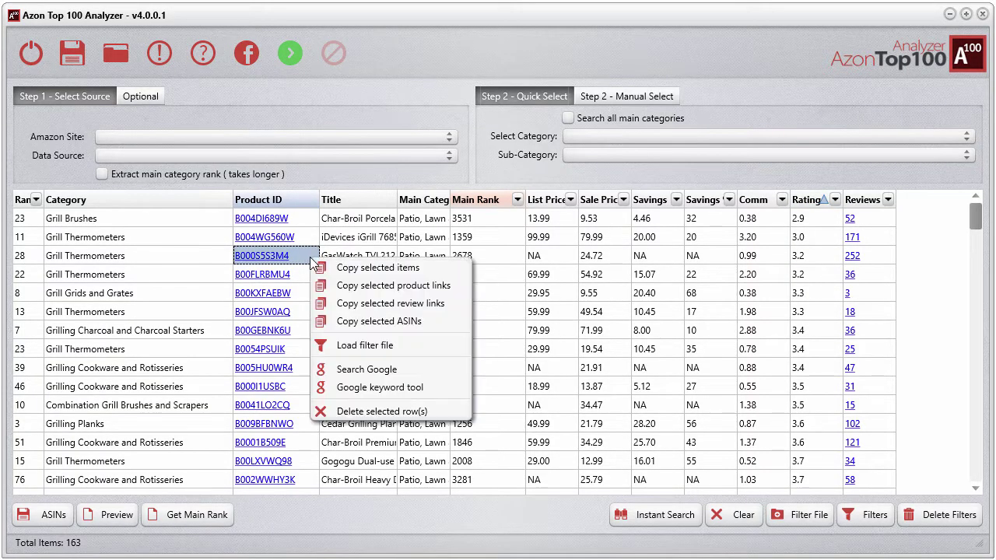
left_click(360, 317)
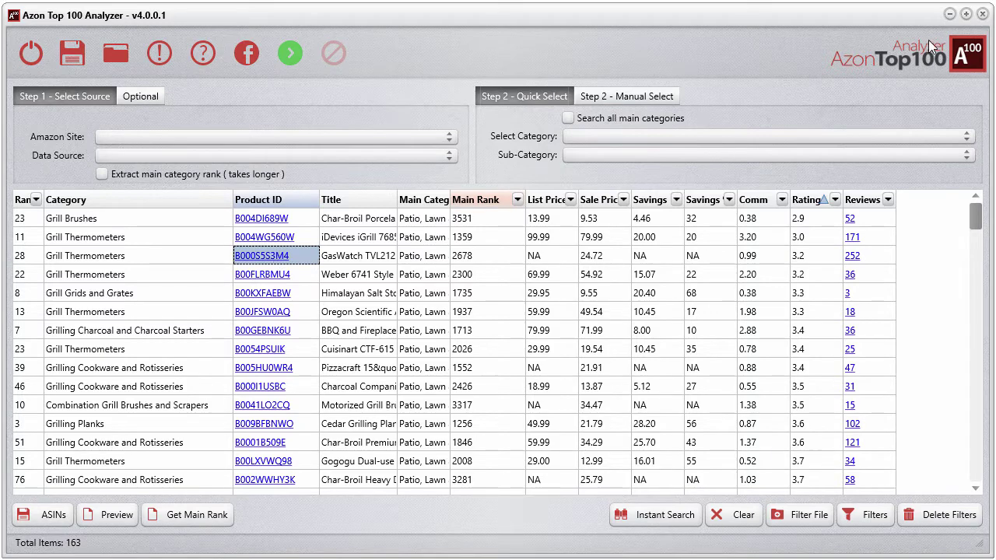
left_click(950, 14)
left_click(212, 132)
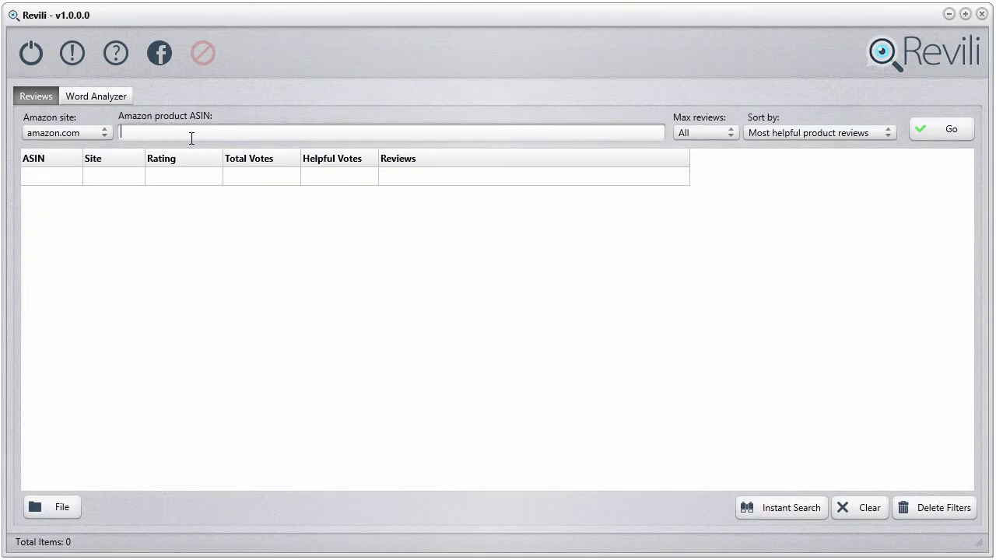
- Paste ASIN B000S5S3M4 into Revili and fetch its 254 reviews
right_click(191, 137)
left_click(222, 184)
left_click(943, 139)
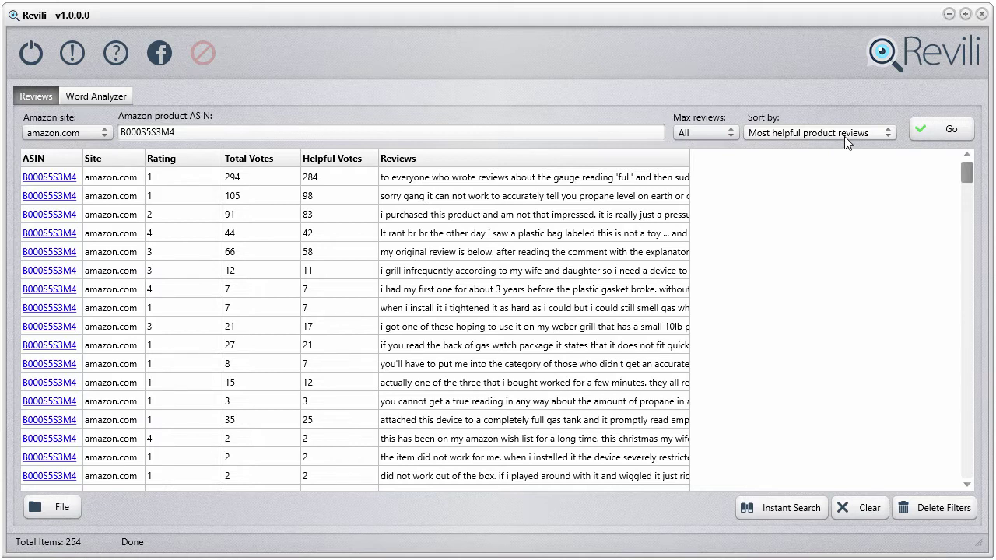
- Open all the product's reviews on Amazon from the top-voted review's See All Product Reviews option
left_click(436, 182)
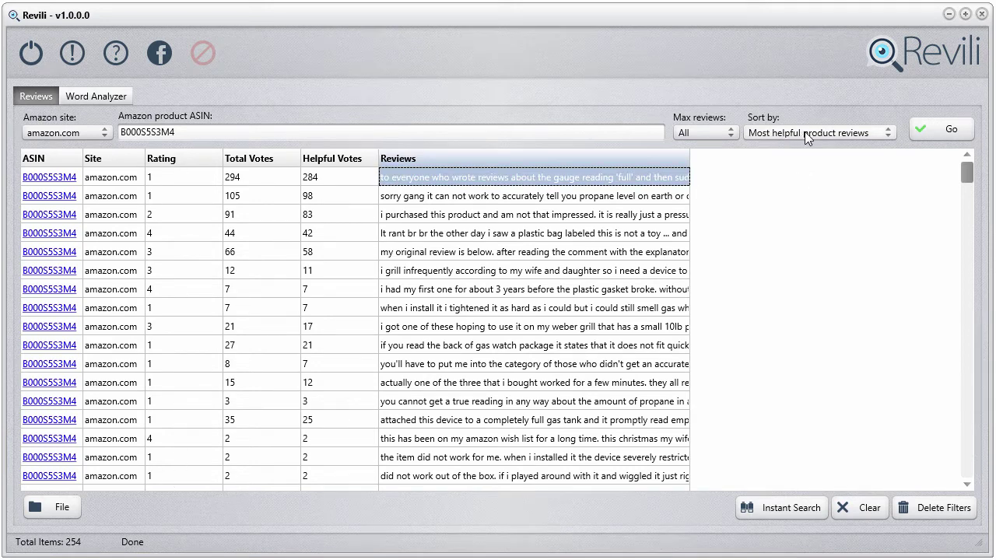
right_click(436, 181)
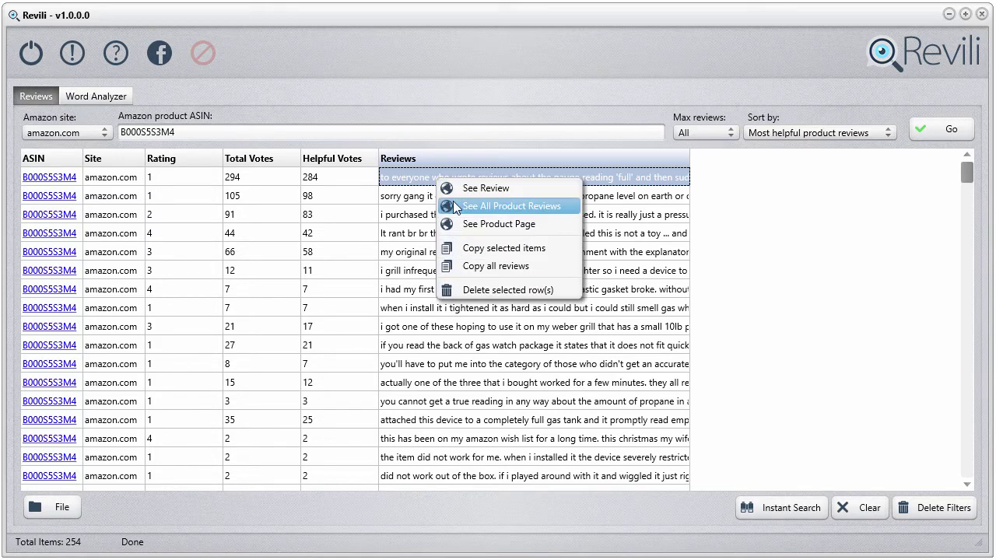
left_click(519, 206)
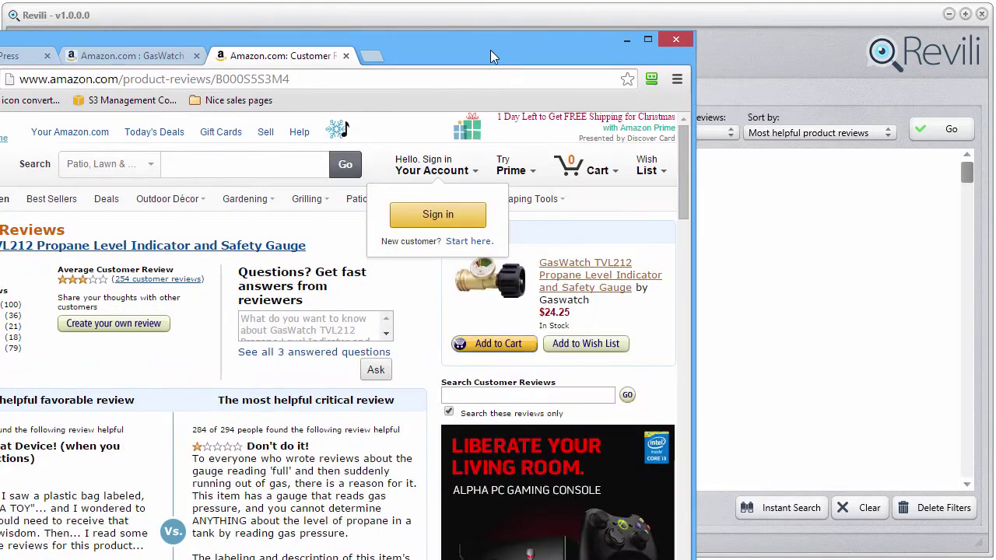
- Widen the GasWatch TVL212 reviews window across the screen and scroll through the most helpful reviews
left_click_drag(491, 56, 607, 0)
left_click_drag(812, 200, 995, 202)
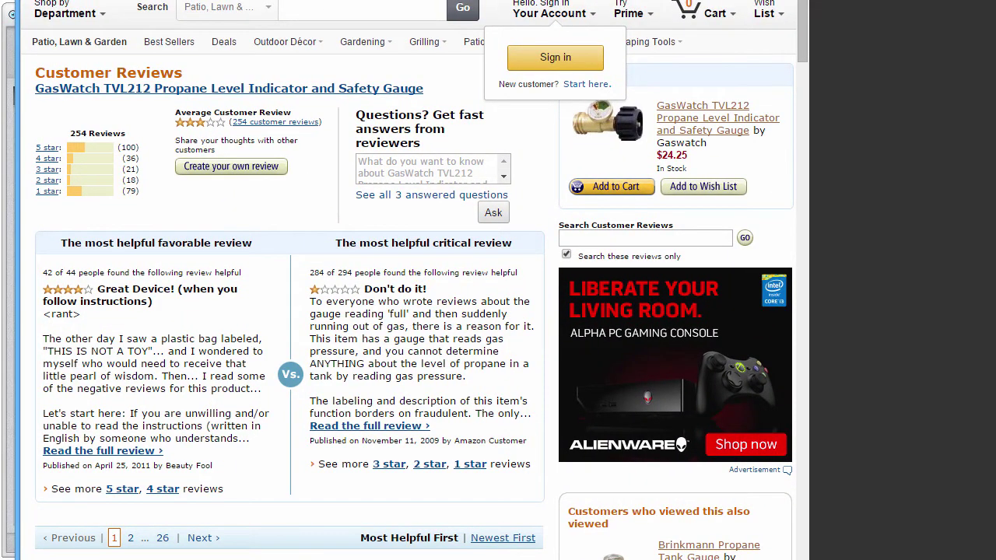
scroll(579, 506, "down", 2)
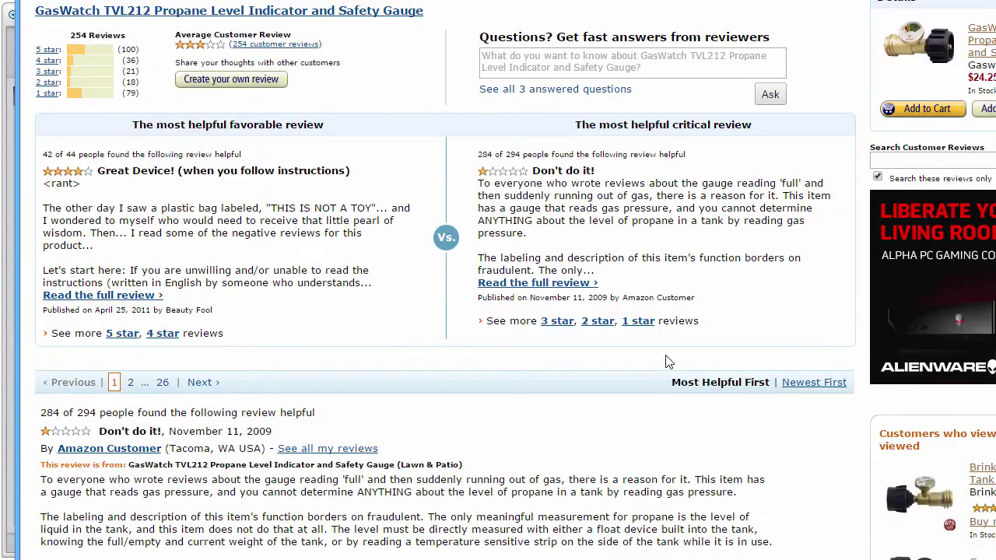
double_click(677, 382)
left_click_drag(767, 381, 766, 382)
left_click(599, 420)
scroll(576, 423, "down", 6)
scroll(570, 423, "down", 15)
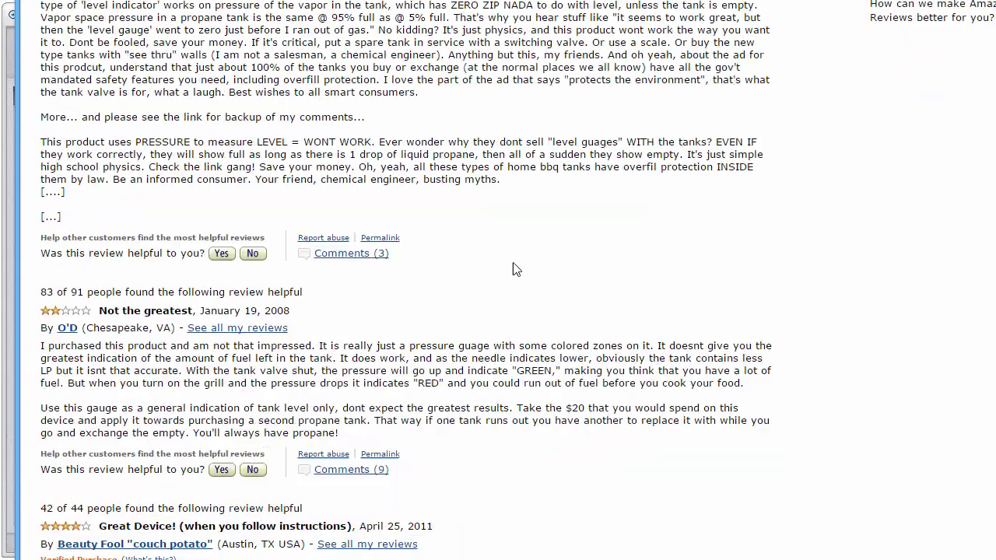
scroll(496, 293, "up", 7)
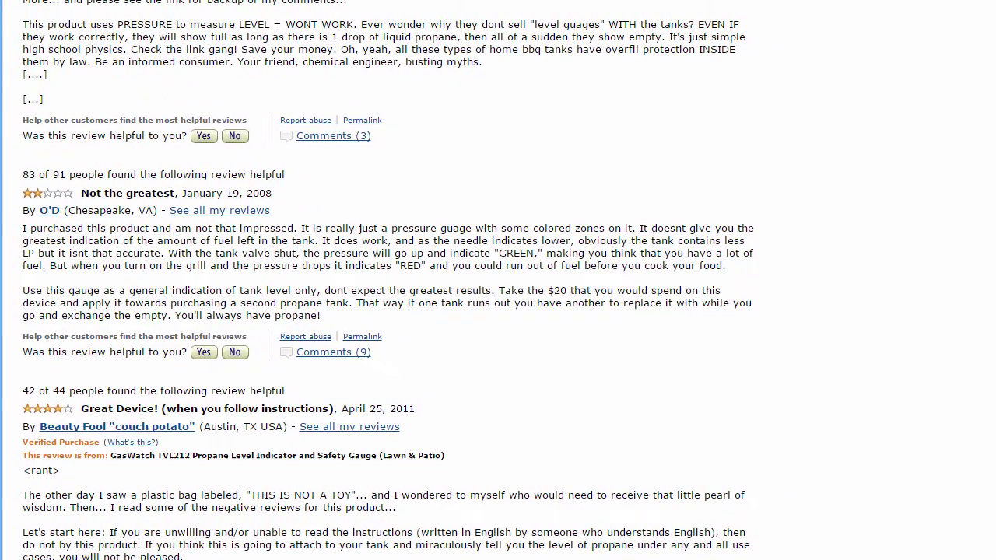
scroll(512, 299, "down", 10)
scroll(512, 299, "down", 15)
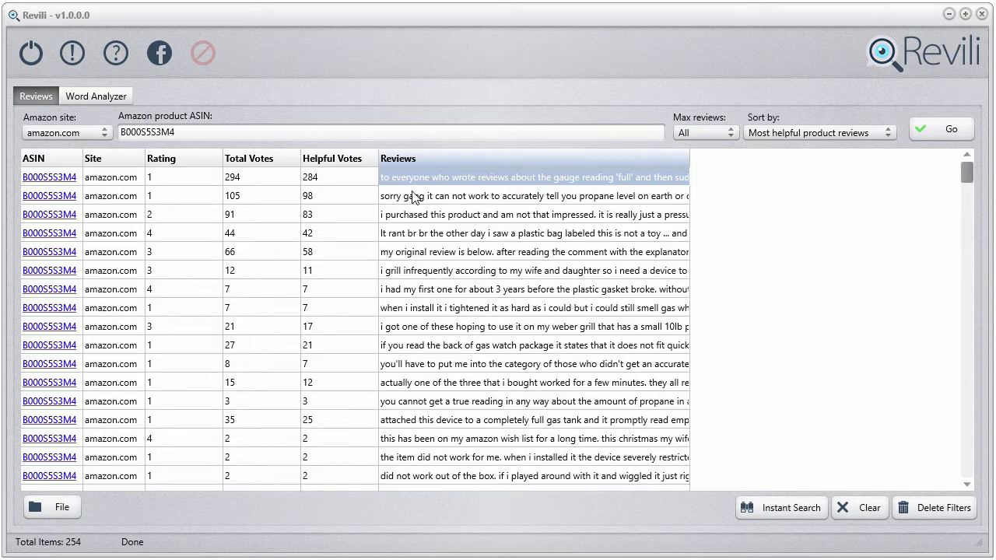
- Choose See Review for the first, top-voted review in Revili's table
right_click(390, 179)
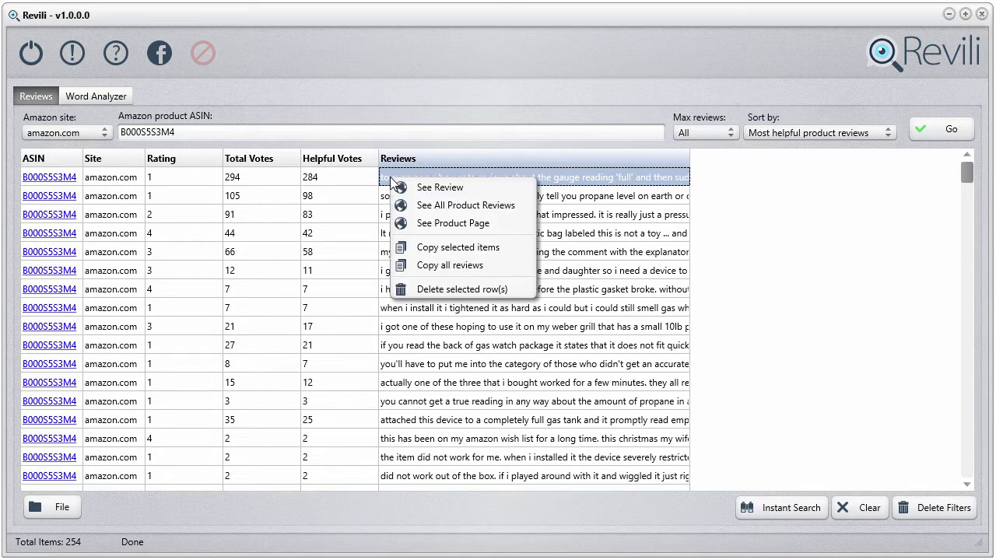
left_click(463, 187)
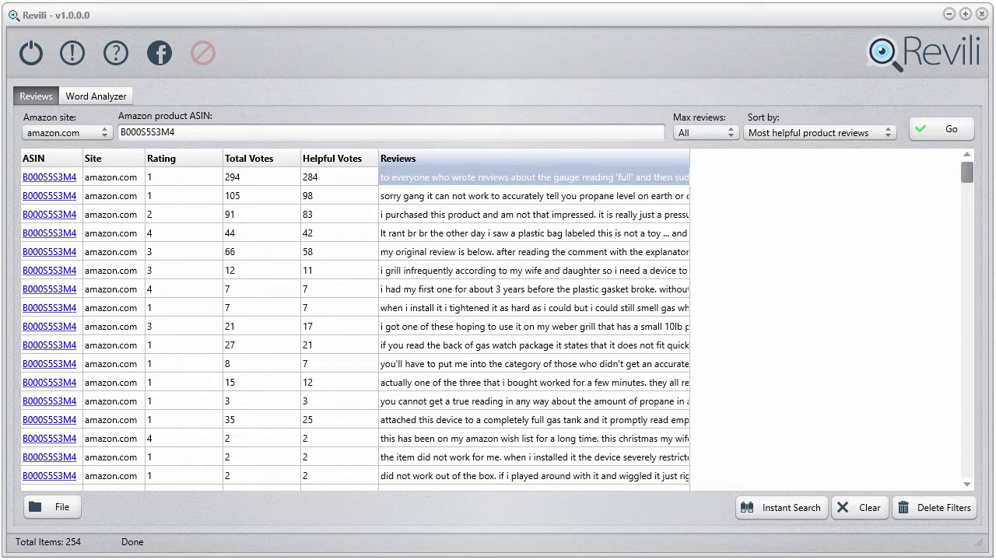
- Scroll through the "Don't do it!" review and its 25 comment posts
scroll(557, 312, "down", 10)
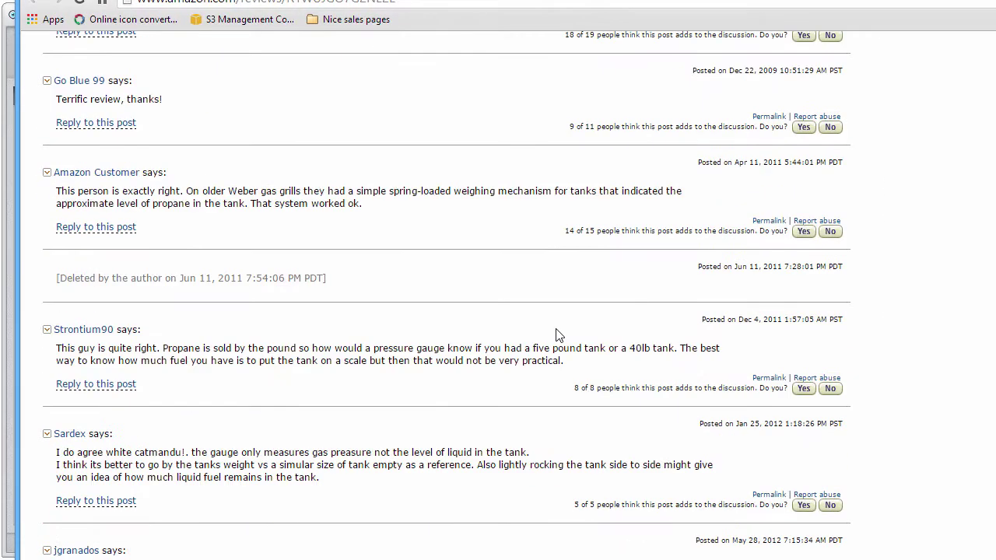
scroll(467, 327, "up", 11)
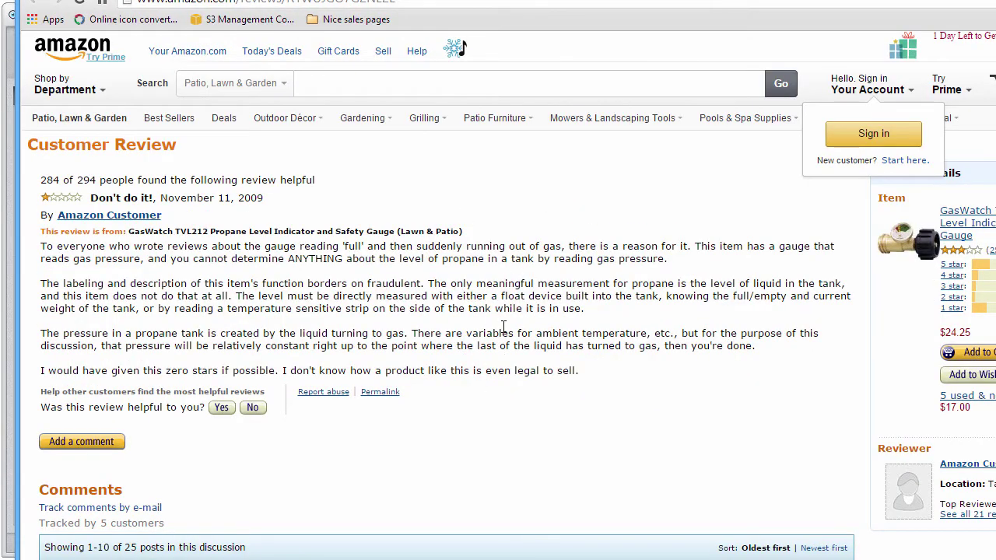
scroll(515, 327, "down", 12)
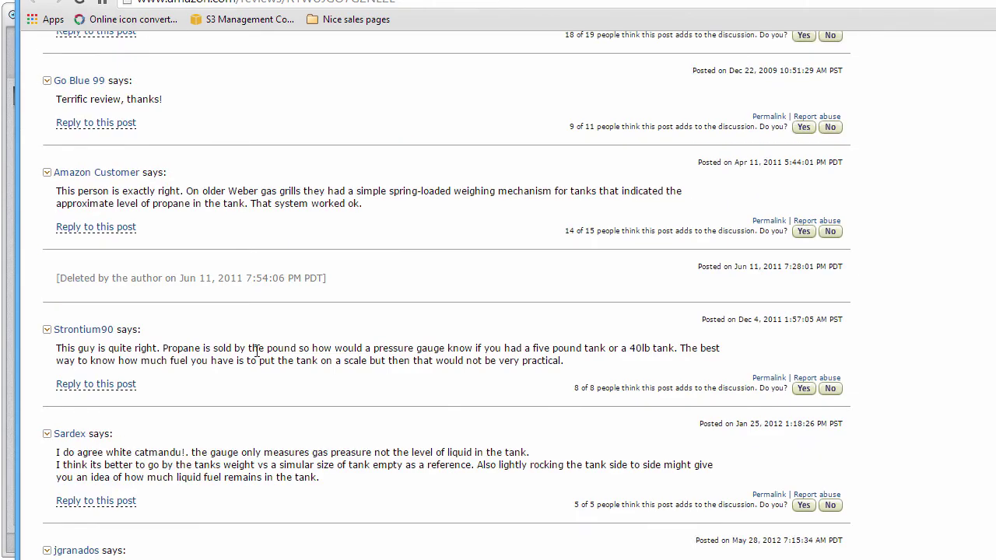
scroll(256, 367, "down", 5)
scroll(257, 367, "up", 15)
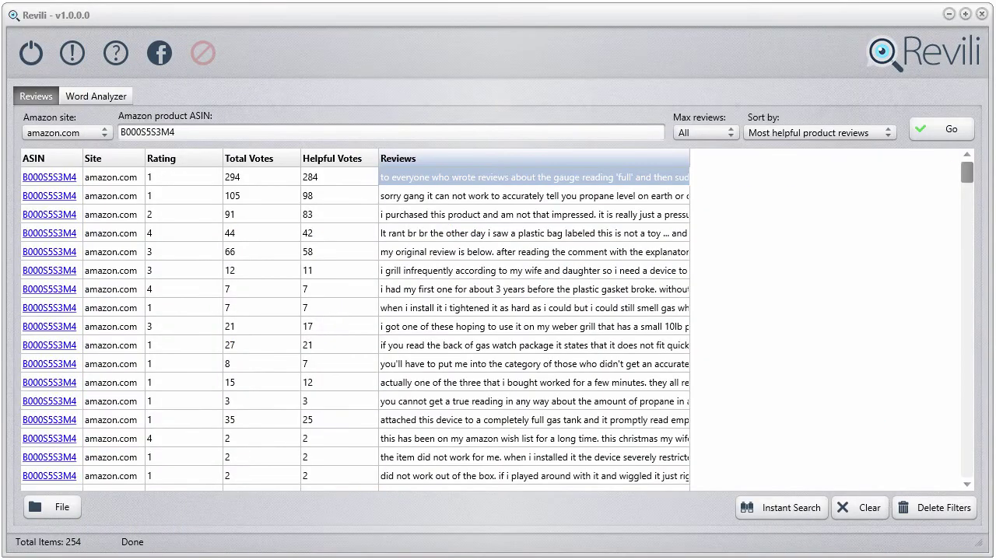
- Copy the text of all 254 fetched reviews with Copy all reviews
right_click(410, 187)
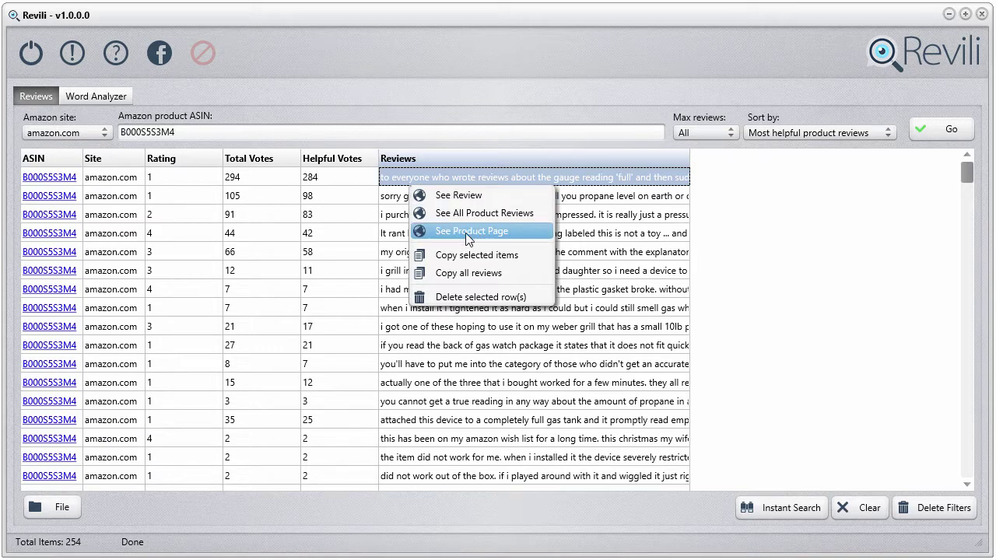
left_click(67, 176)
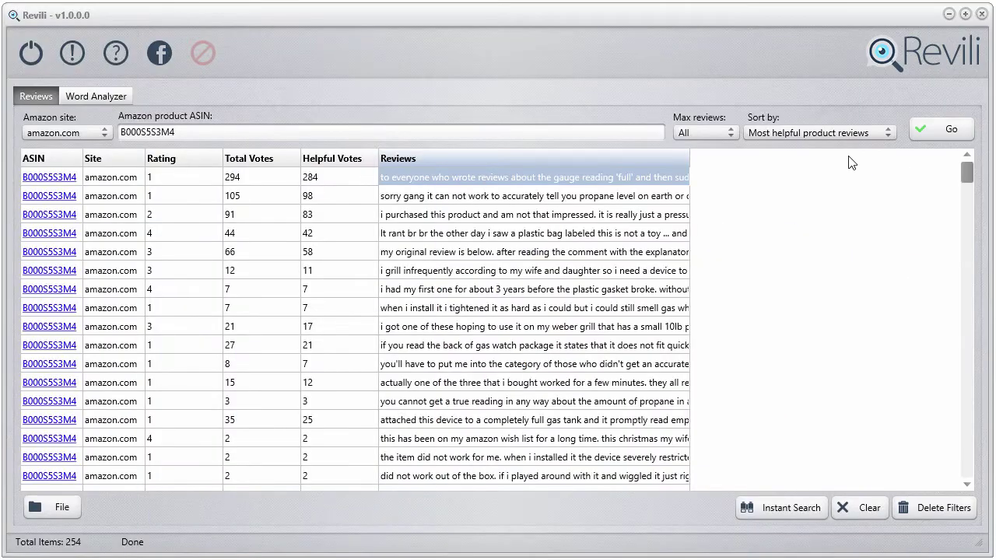
right_click(436, 180)
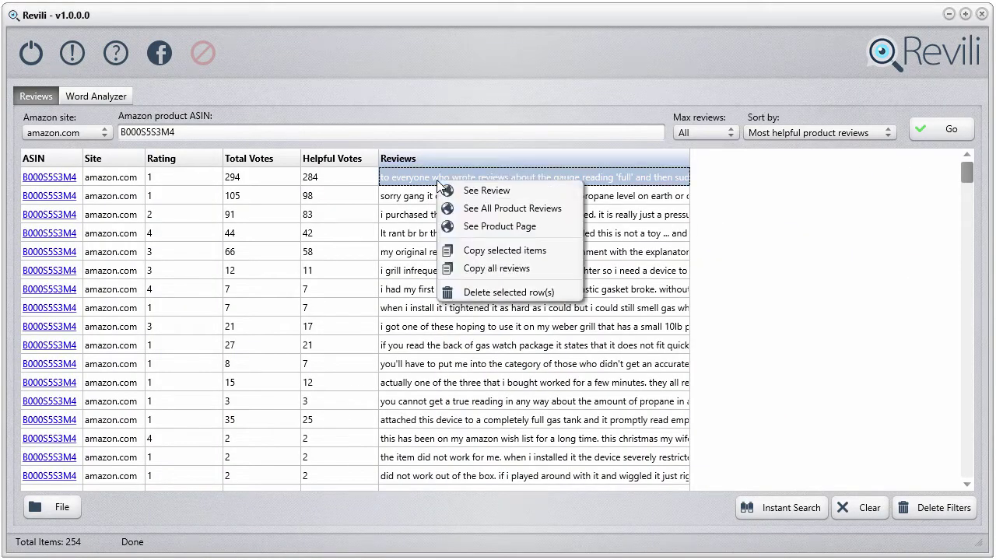
left_click(506, 271)
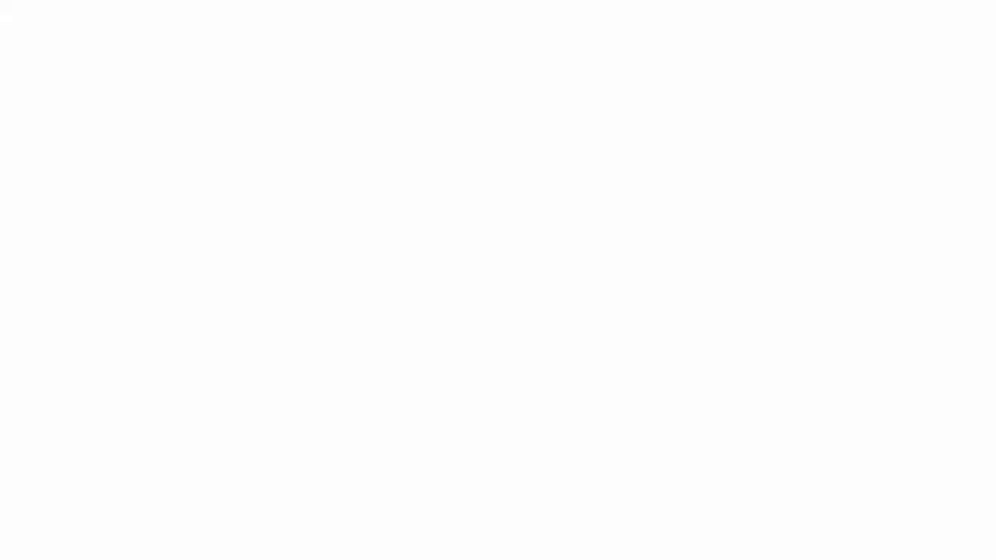
- Paste all the copied review text into a blank Notepad, scroll through it, then close with Don't Save
right_click(189, 280)
left_click(226, 345)
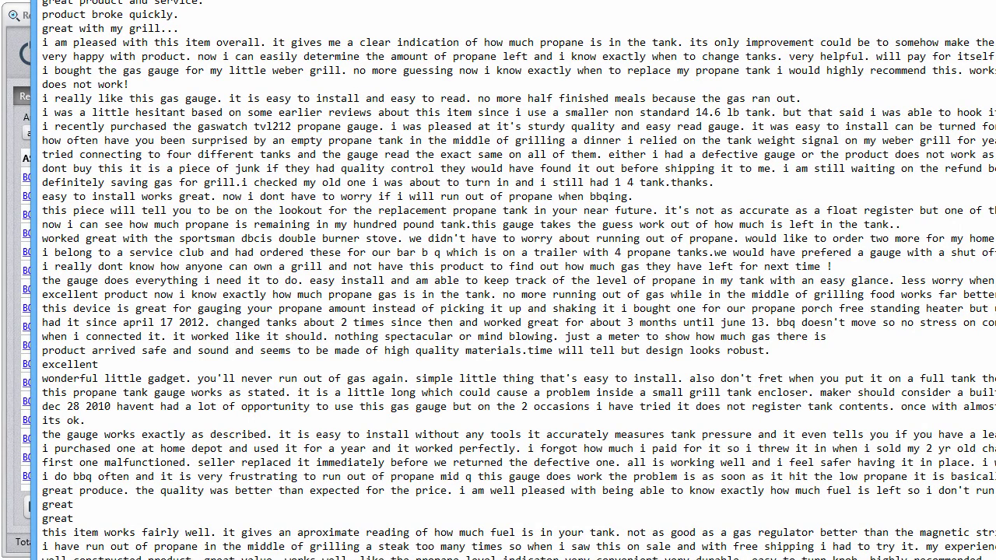
scroll(513, 280, "up", 15)
scroll(514, 280, "up", 15)
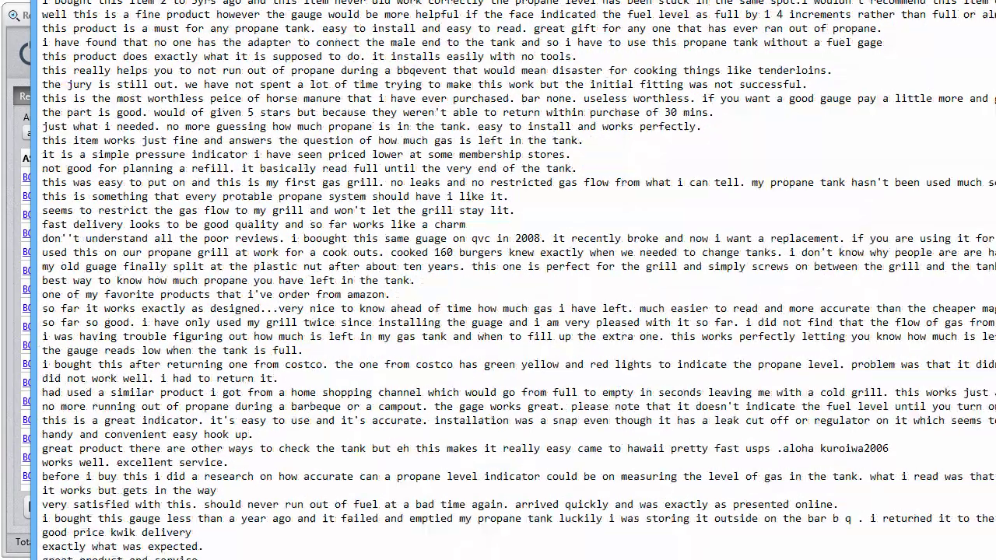
key("alt+F4")
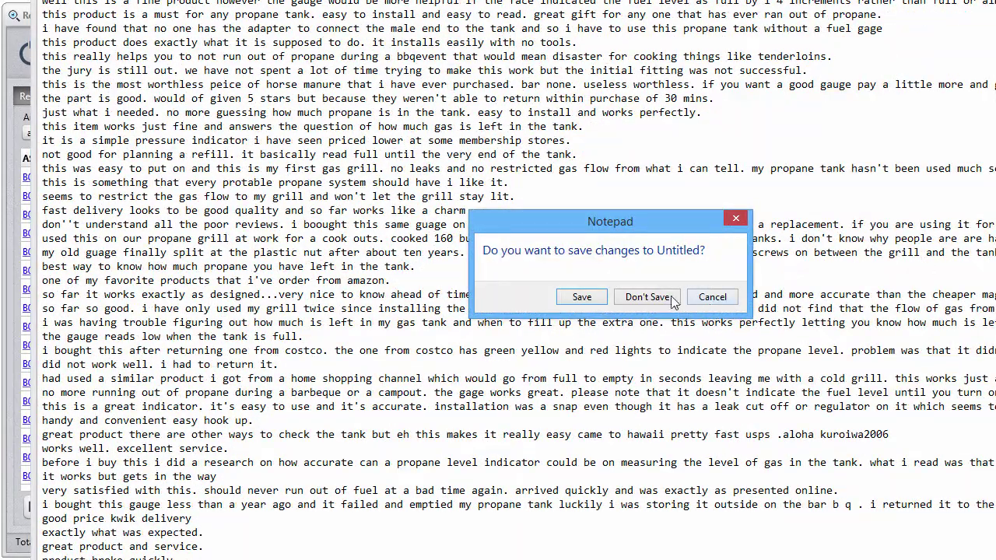
left_click(660, 301)
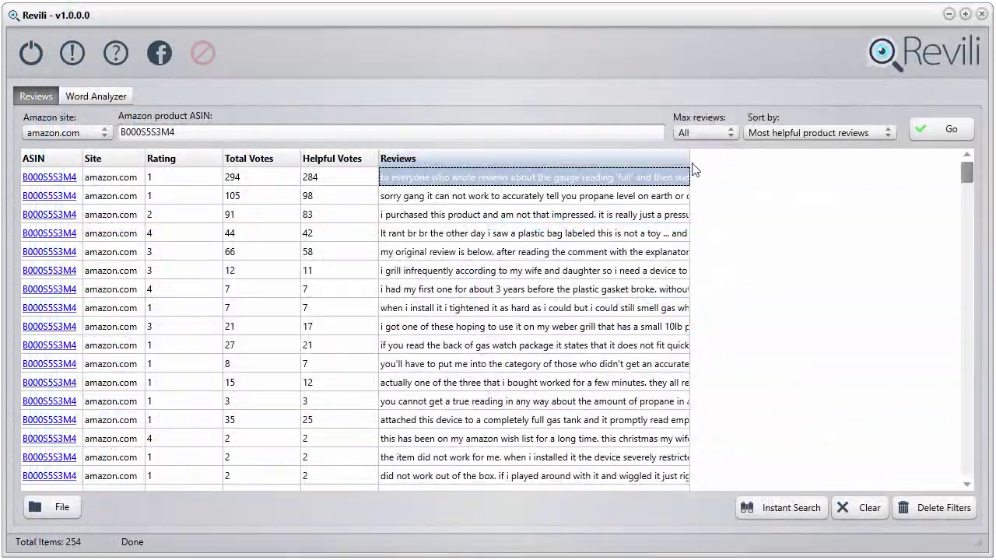
- Widen the Reviews column and search the reviews for 'hate', leaving 3 matching reviews
left_click_drag(691, 164, 832, 161)
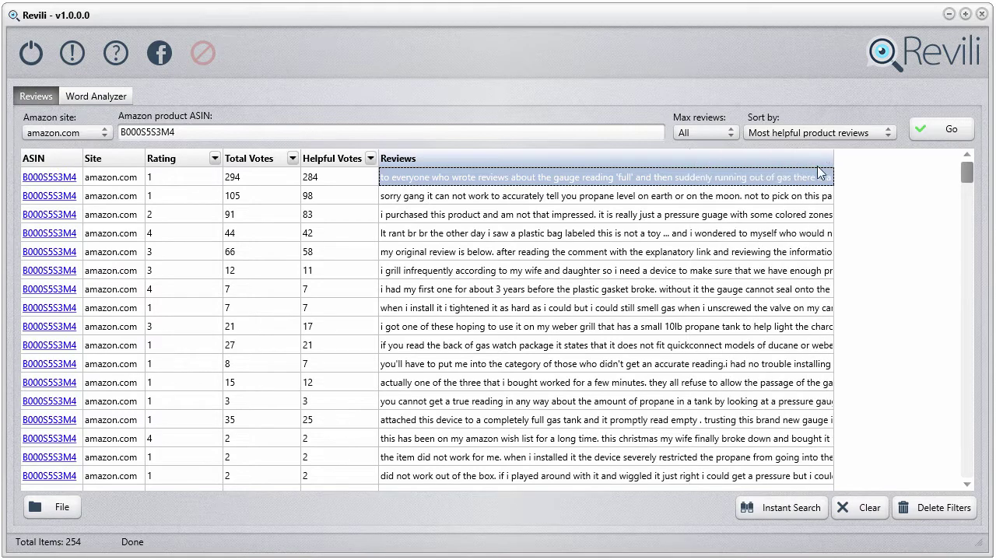
left_click(774, 511)
left_click(665, 480)
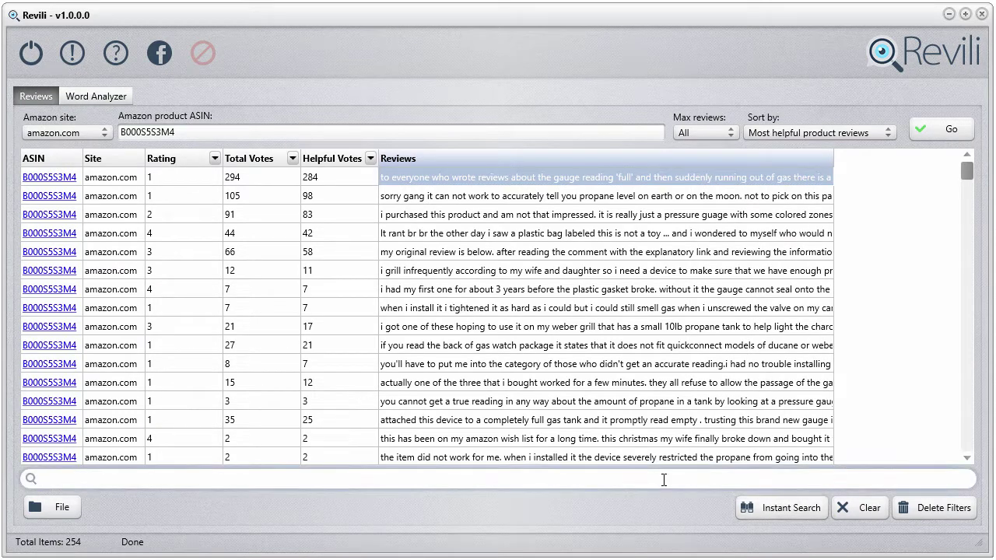
type("hate")
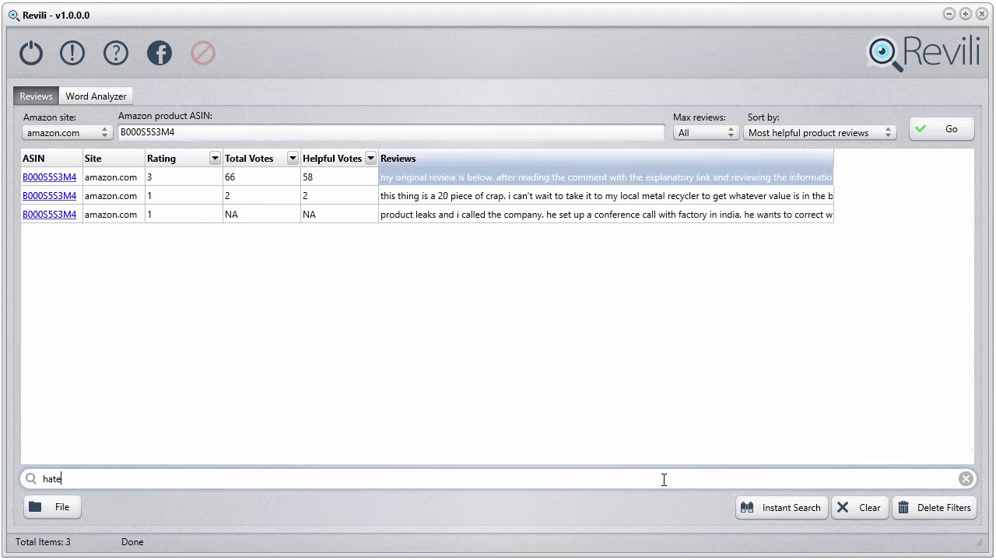
right_click(425, 202)
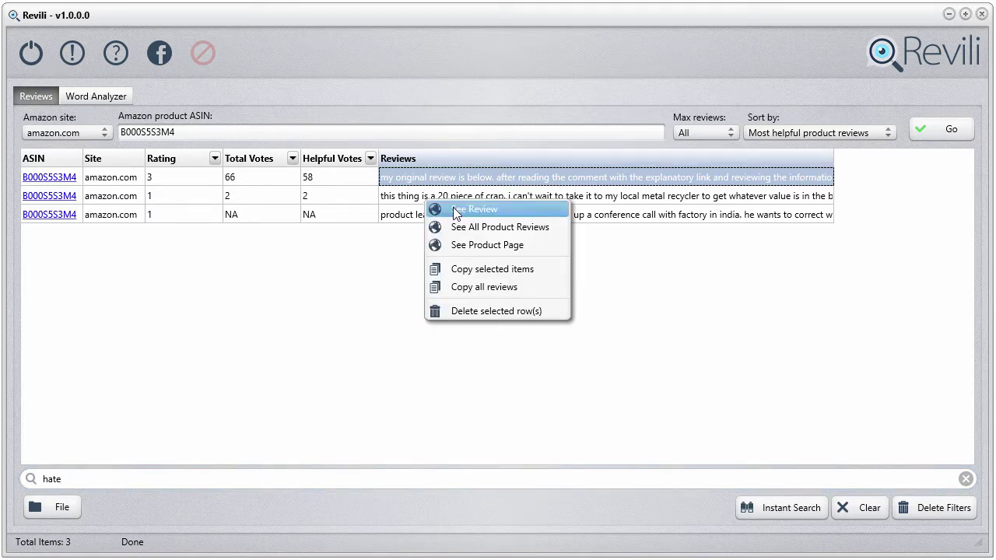
left_click(498, 189)
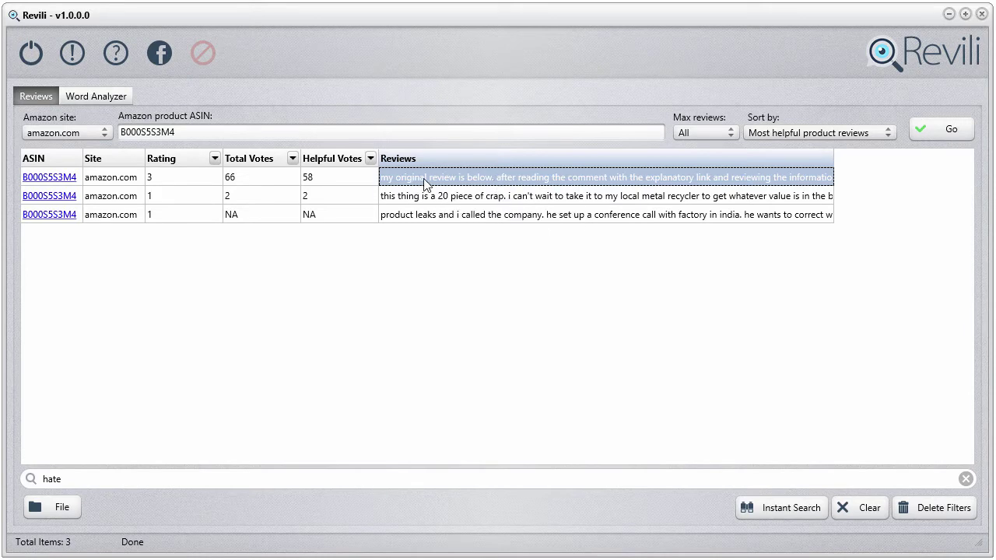
- Clear the 'hate' search, then choose See All Product Reviews from the 284 helpful-votes cell
left_click(965, 478)
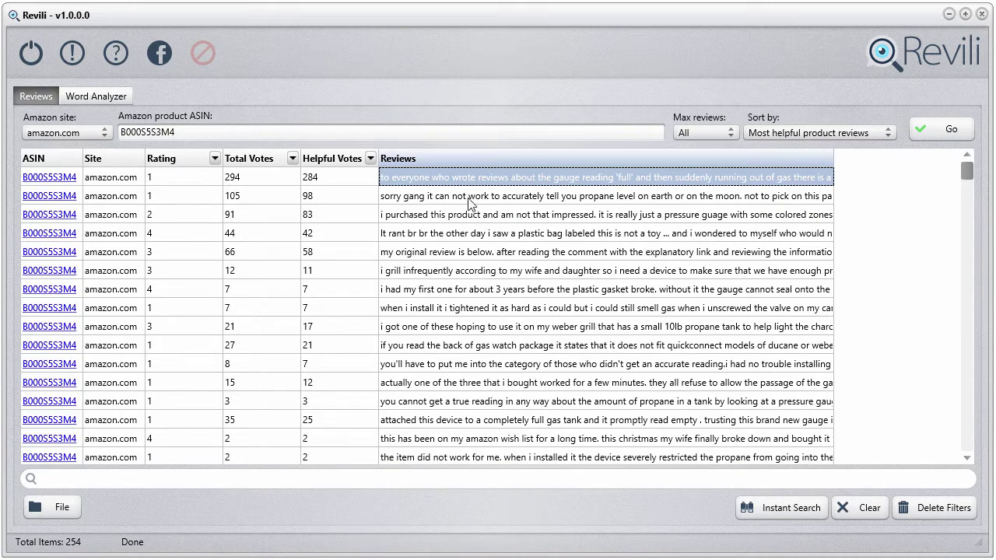
left_click(318, 177)
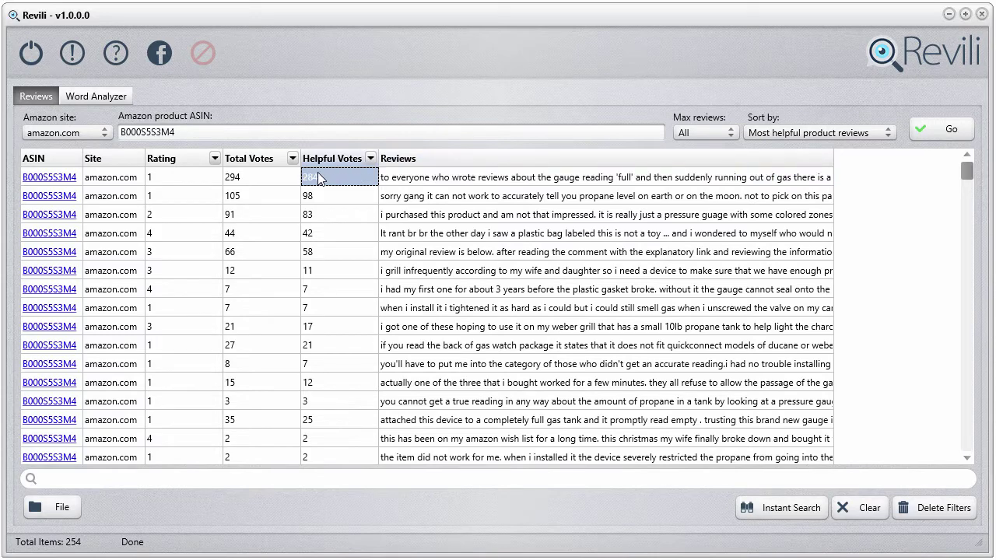
right_click(318, 177)
left_click(386, 196)
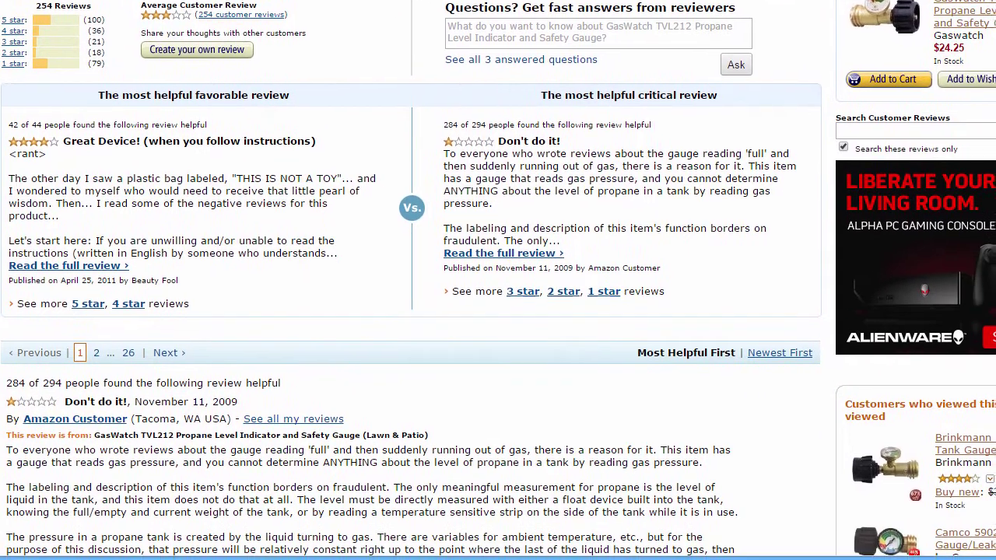
- Scroll the Amazon reviews page down to the review found helpful by 284 of 294
scroll(457, 377, "down", 3)
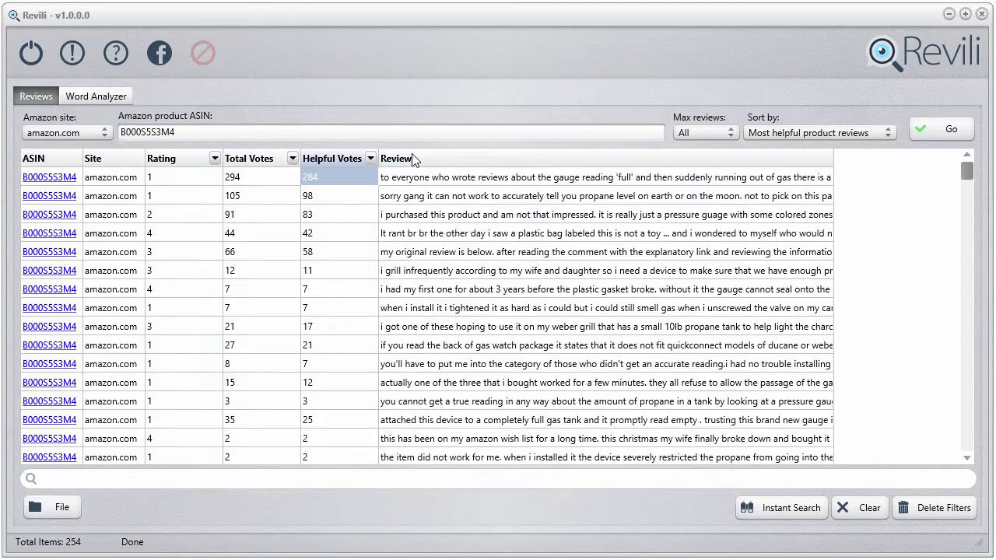
- Select the top review's 294 total and 284 helpful votes cells and open it on Amazon
left_click(246, 179)
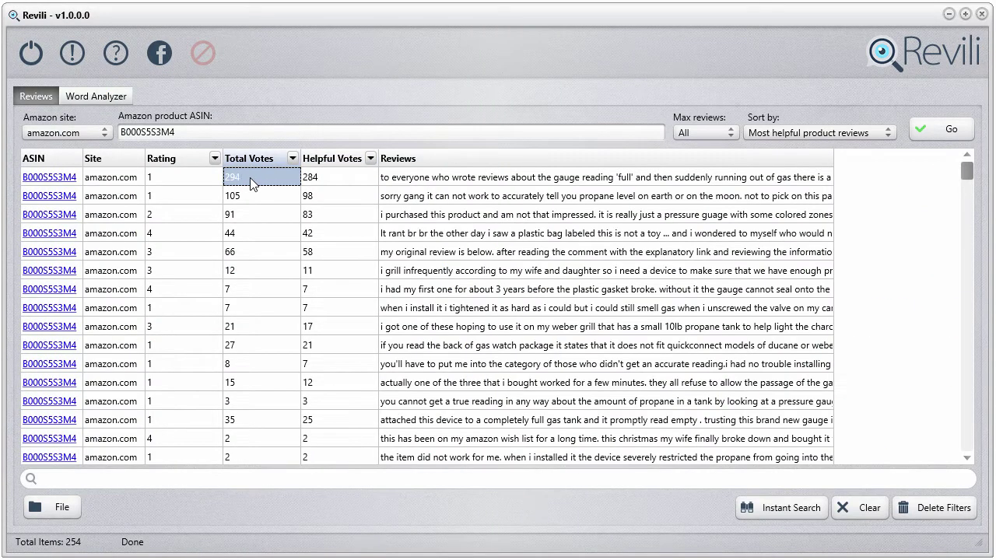
left_click(329, 181)
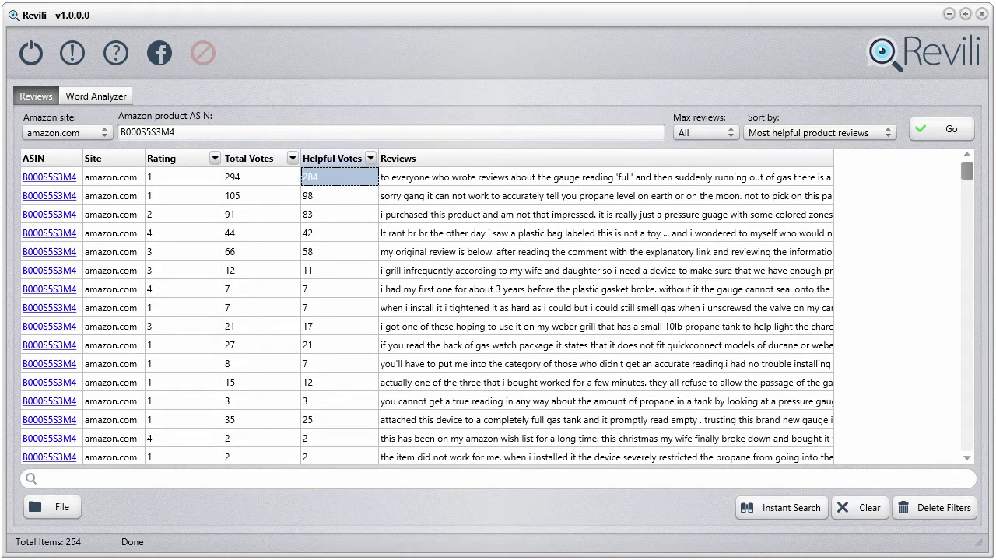
key("Return")
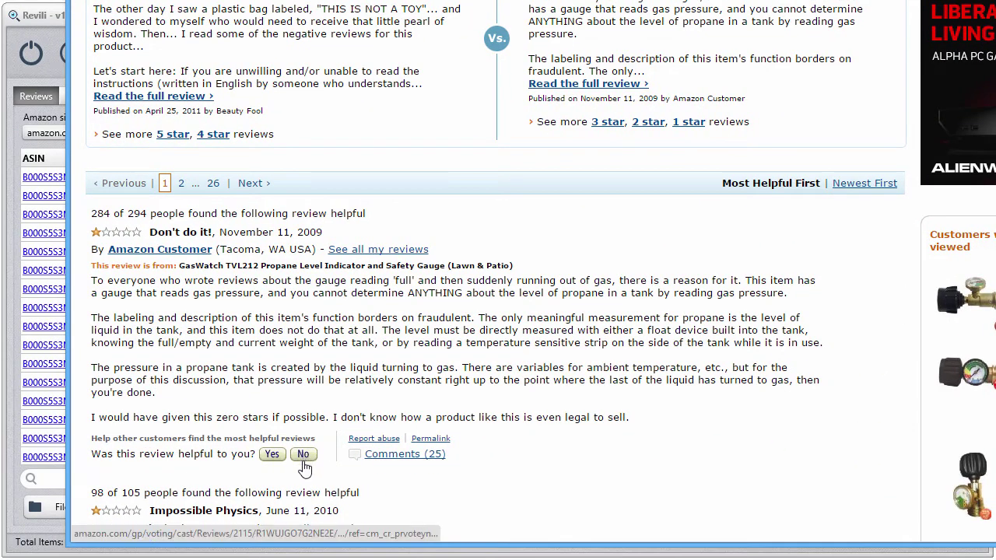
- Highlight the '284 of 294' helpful count on the Amazon review, then return to Revili
left_click(273, 454)
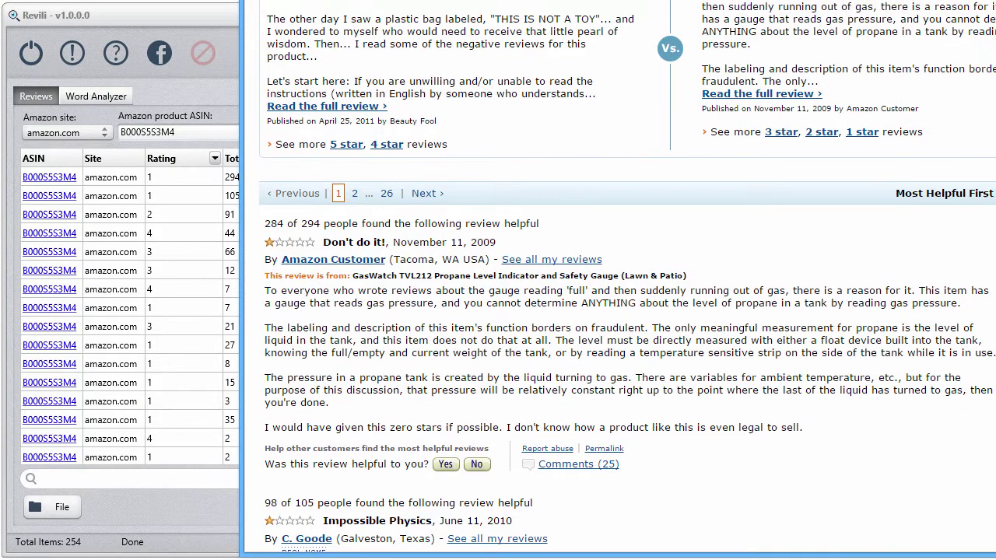
left_click_drag(327, 223, 265, 224)
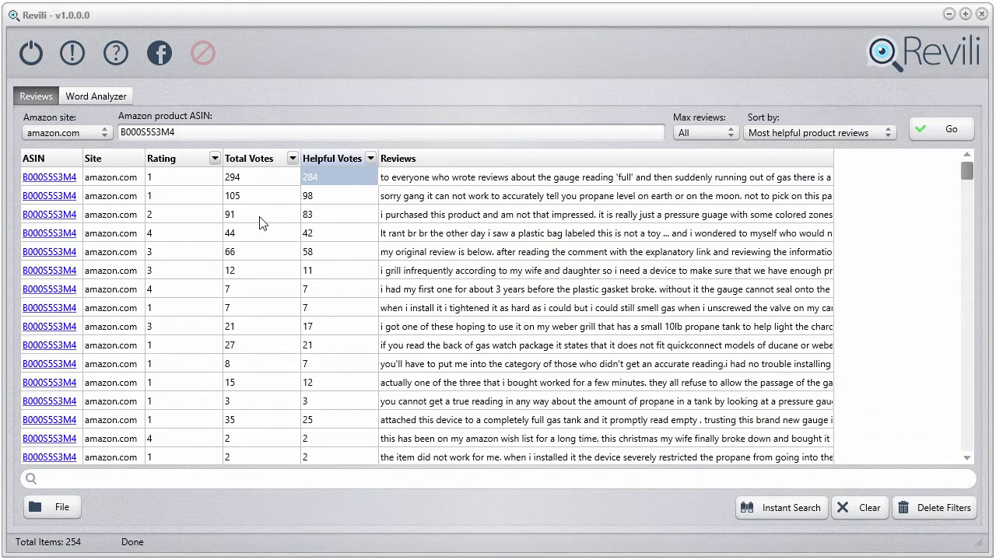
left_click(260, 222)
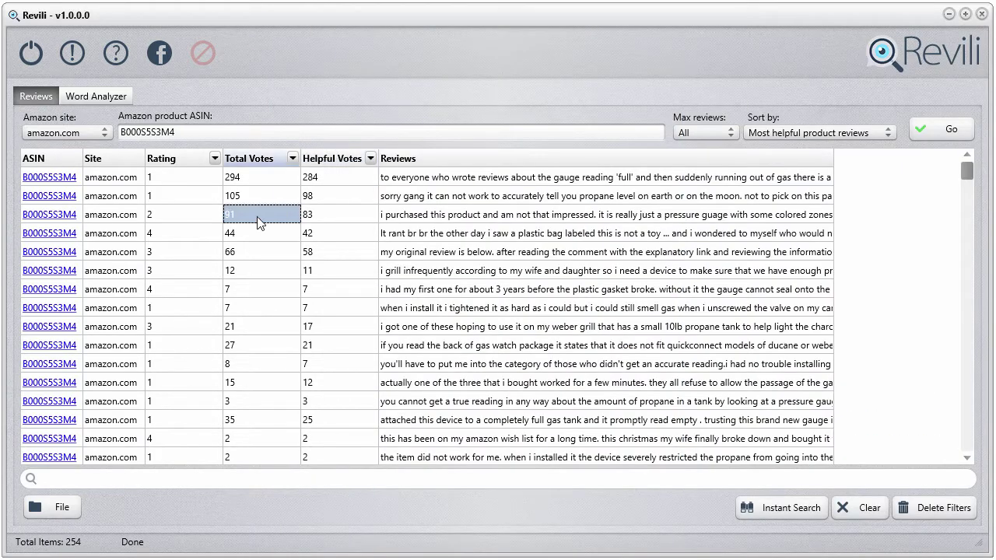
- Filter the Rating column to 'Less < 4', leaving 118 reviews, and switch to Word Analyzer
left_click(214, 159)
left_click_drag(300, 195, 296, 235)
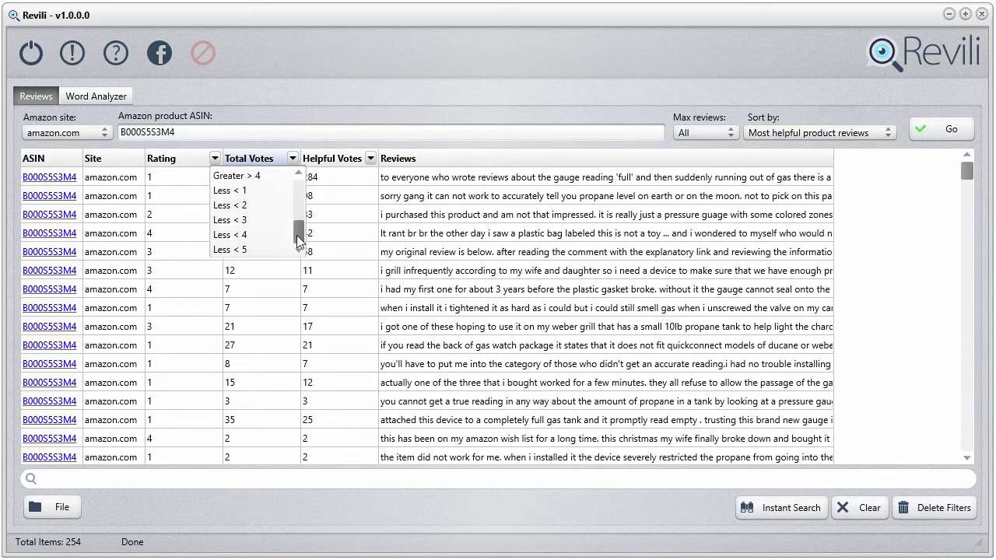
left_click(238, 235)
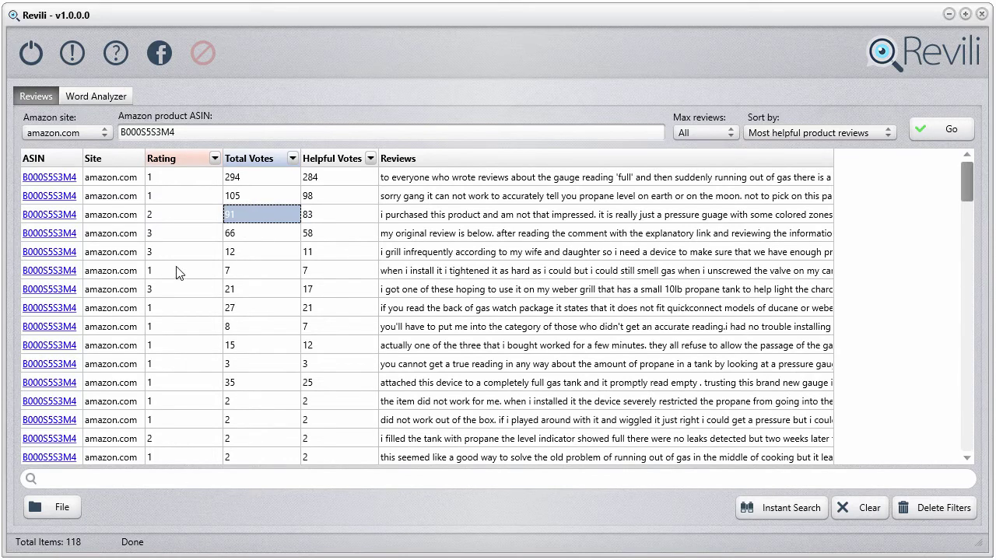
left_click(113, 97)
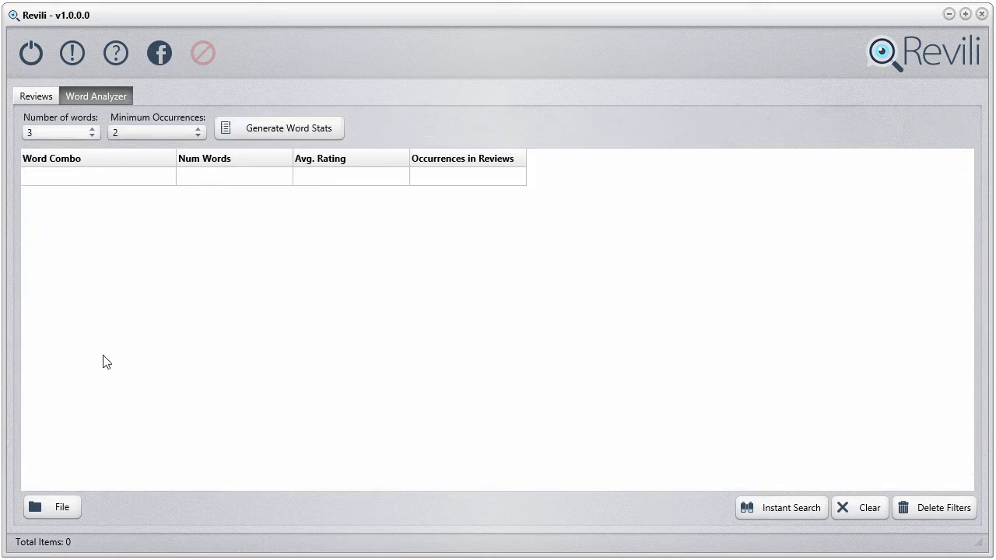
- Return to the Reviews tab showing the 118 reviews rated below 4
left_click(33, 95)
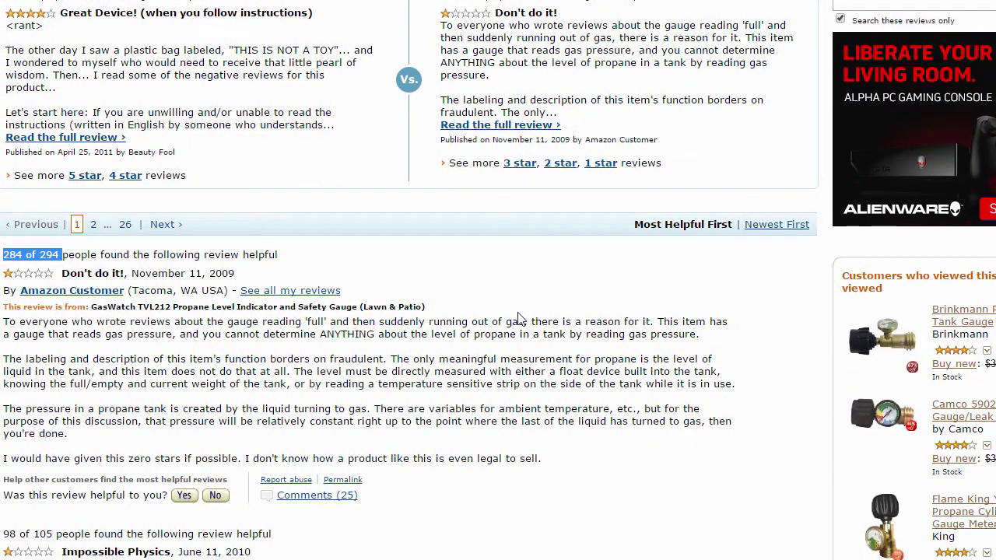
- Scroll down through several reviews on the Amazon GasWatch reviews page
scroll(519, 317, "down", 8)
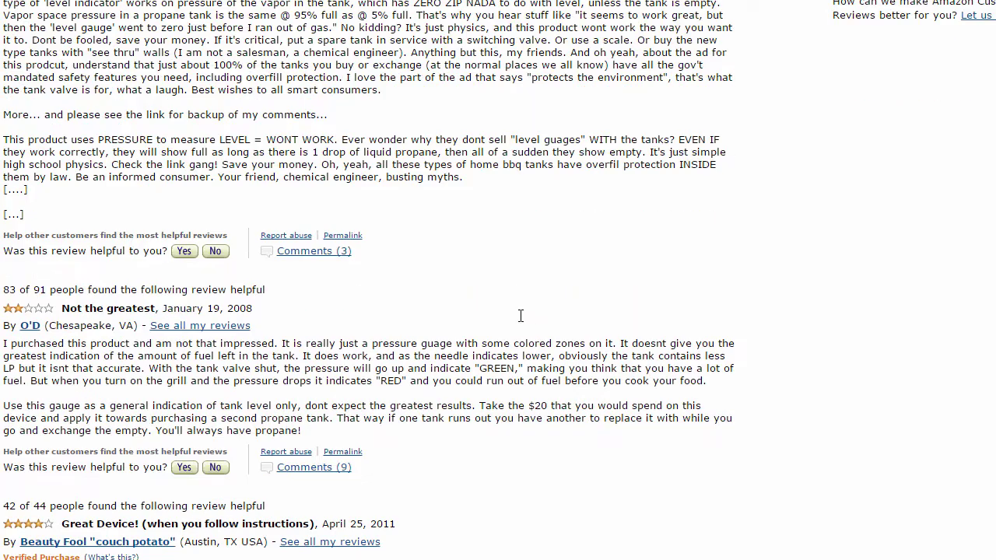
scroll(348, 59, "down", 14)
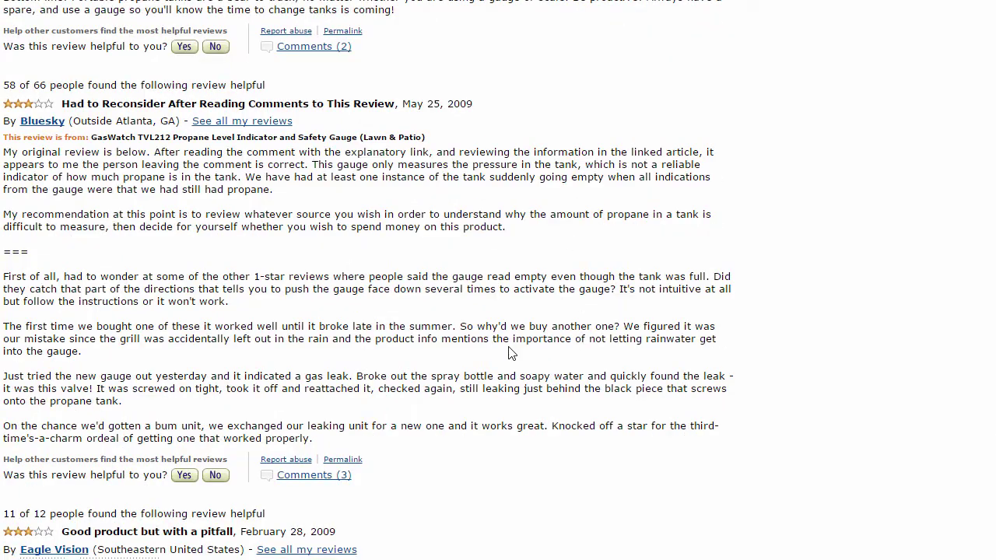
scroll(511, 353, "down", 8)
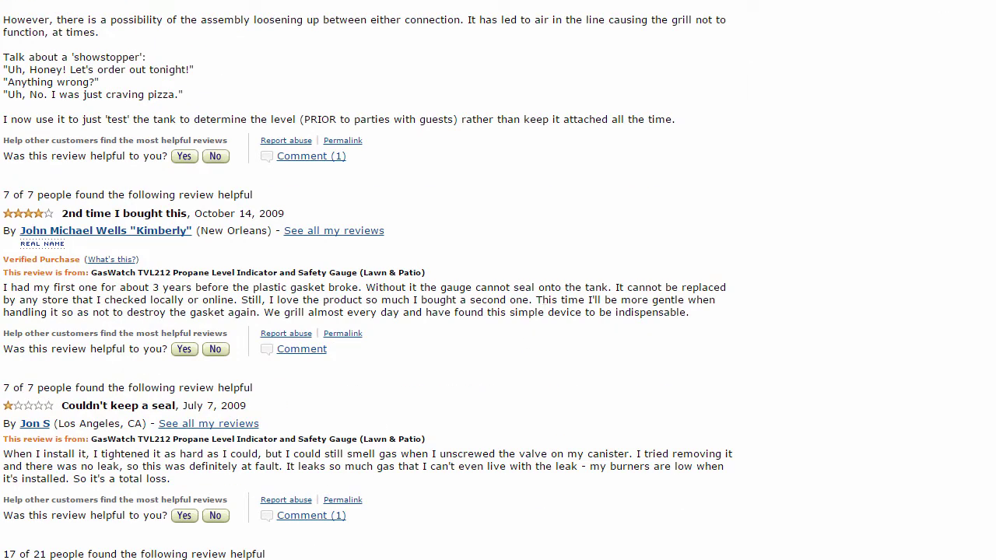
scroll(373, 288, "left", 1)
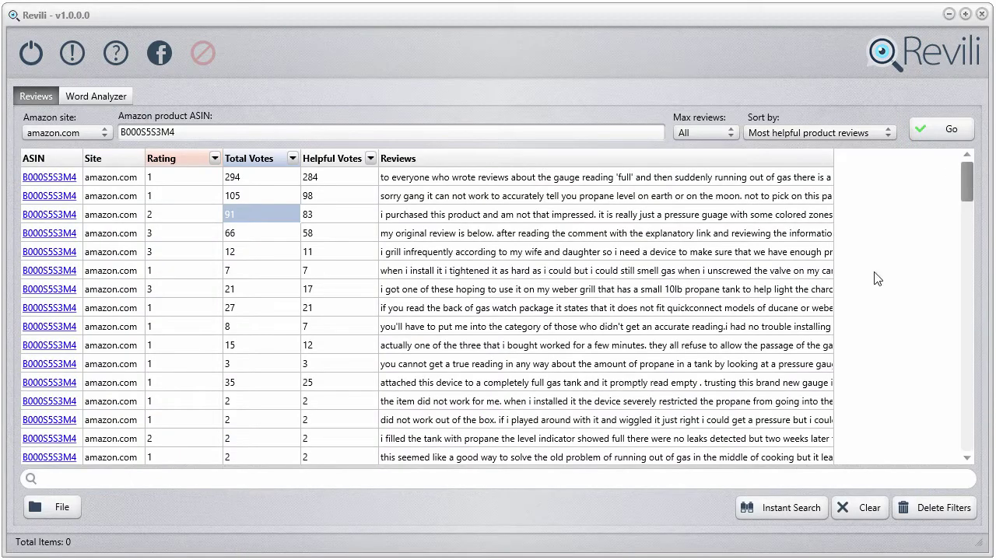
left_click(90, 96)
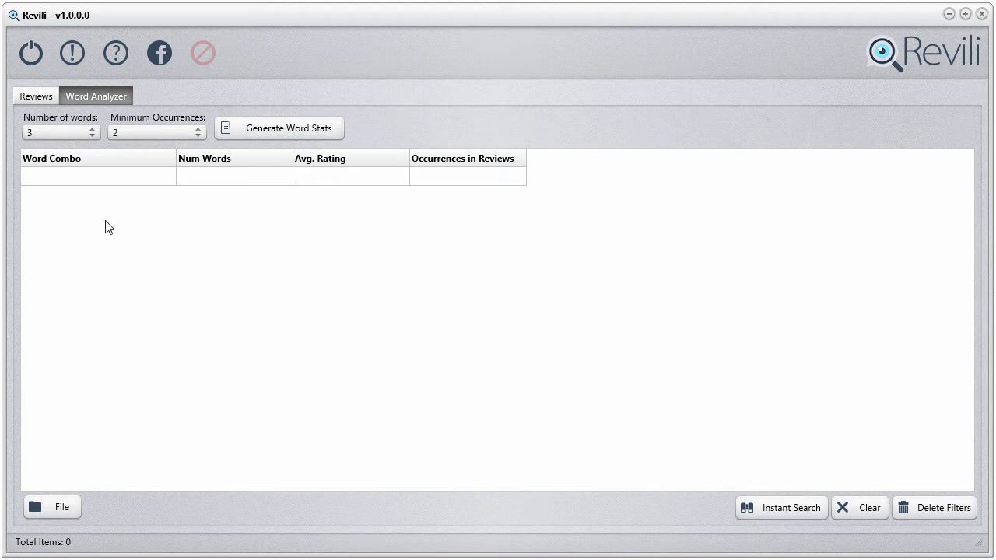
left_click(91, 136)
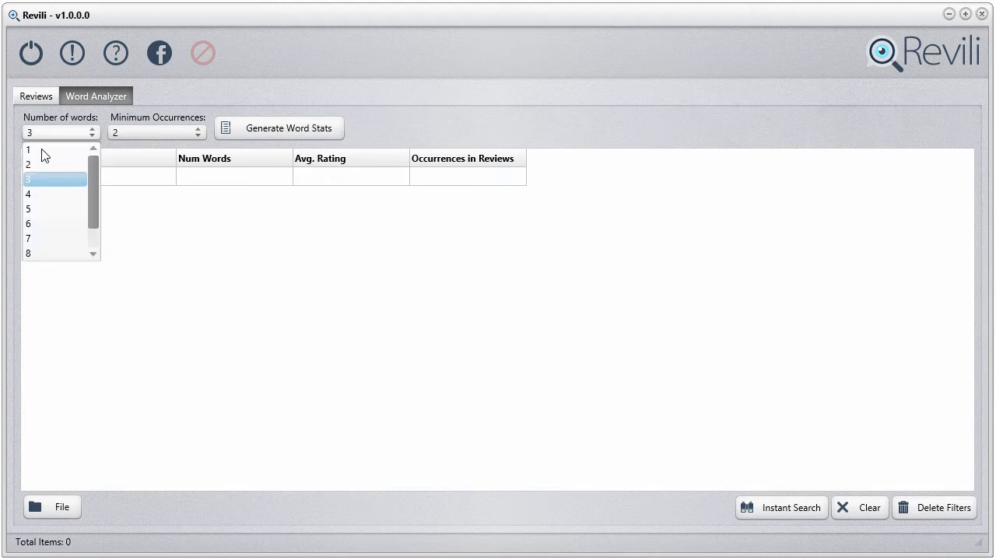
left_click_drag(89, 208, 91, 183)
left_click(55, 179)
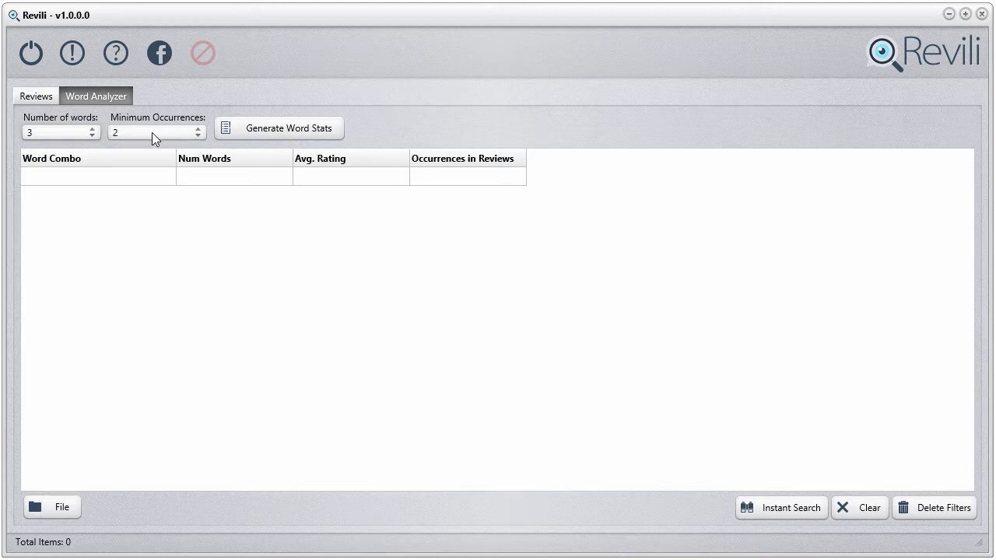
left_click(37, 96)
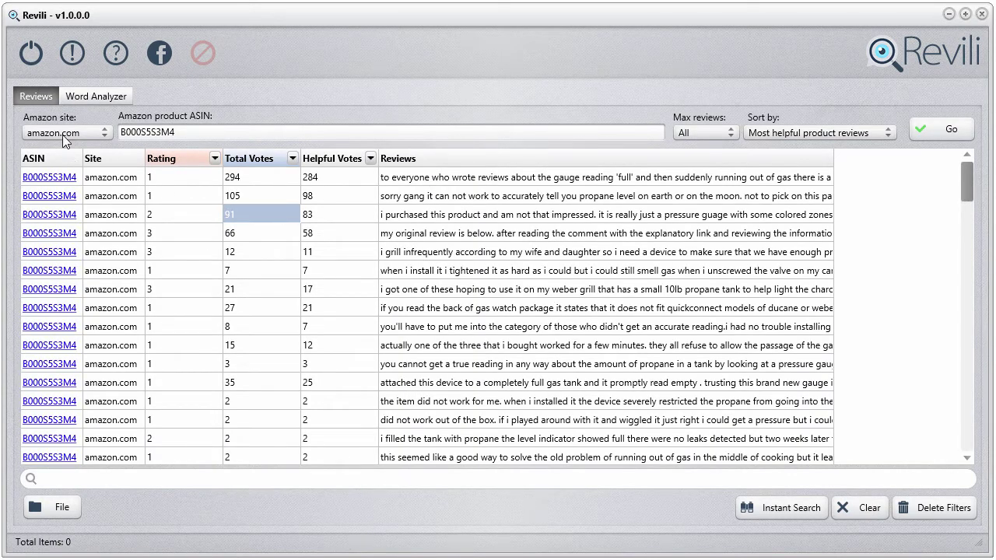
- Run Generate Word Stats in Word Analyzer, compare with the Reviews list, then return to the combo results
left_click(87, 95)
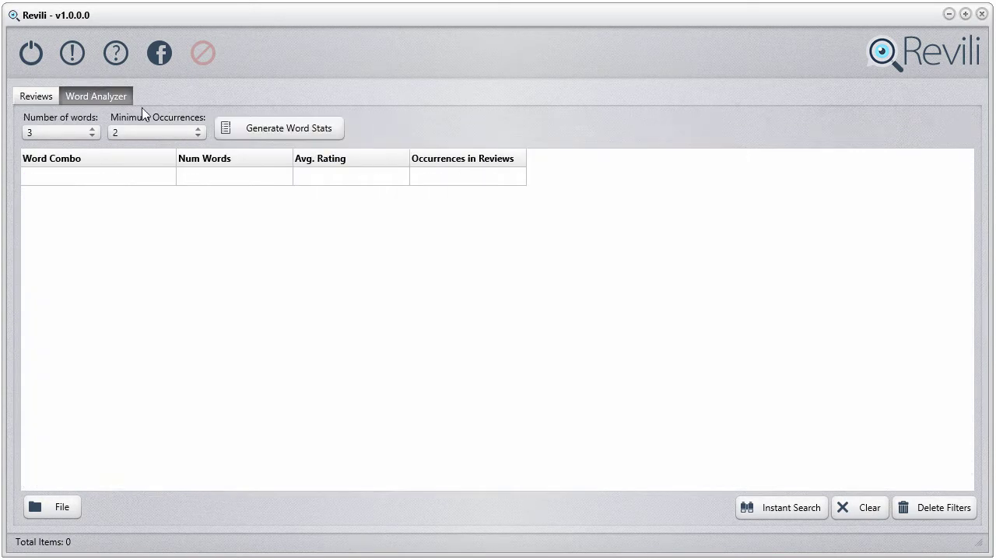
left_click(317, 132)
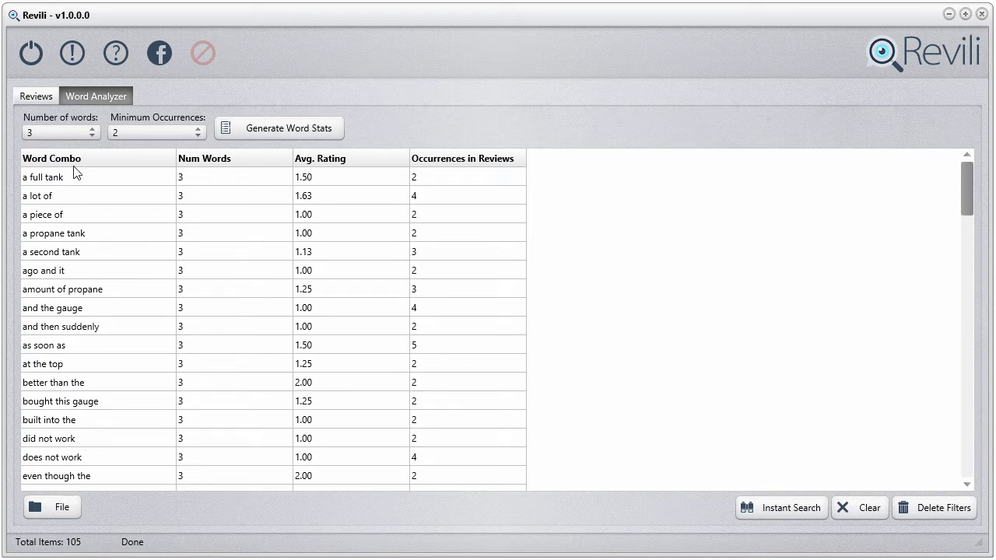
left_click(42, 97)
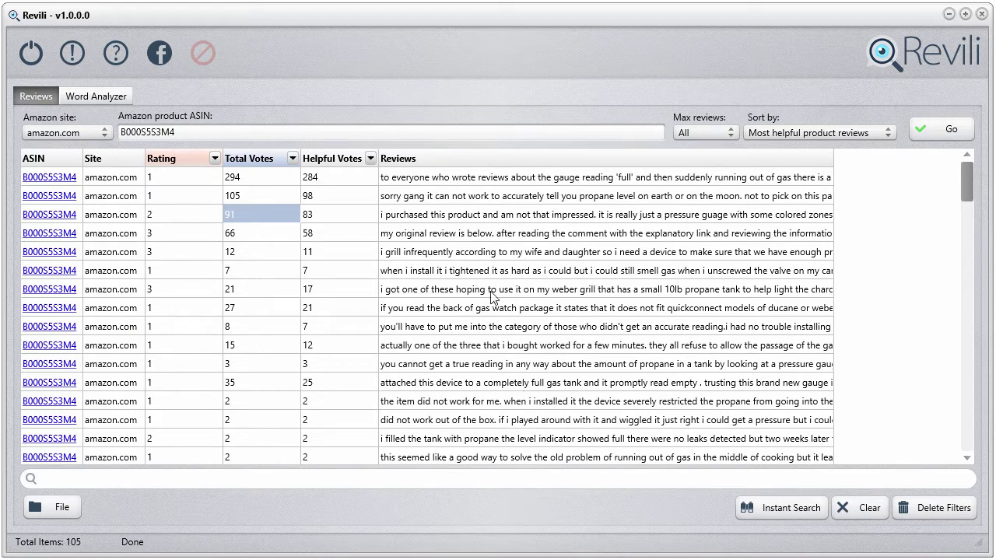
left_click(98, 95)
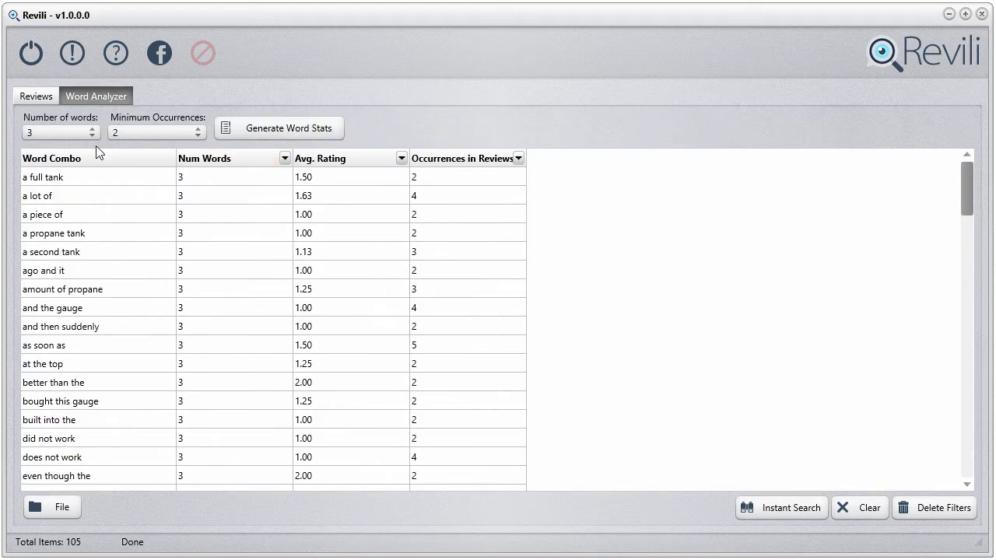